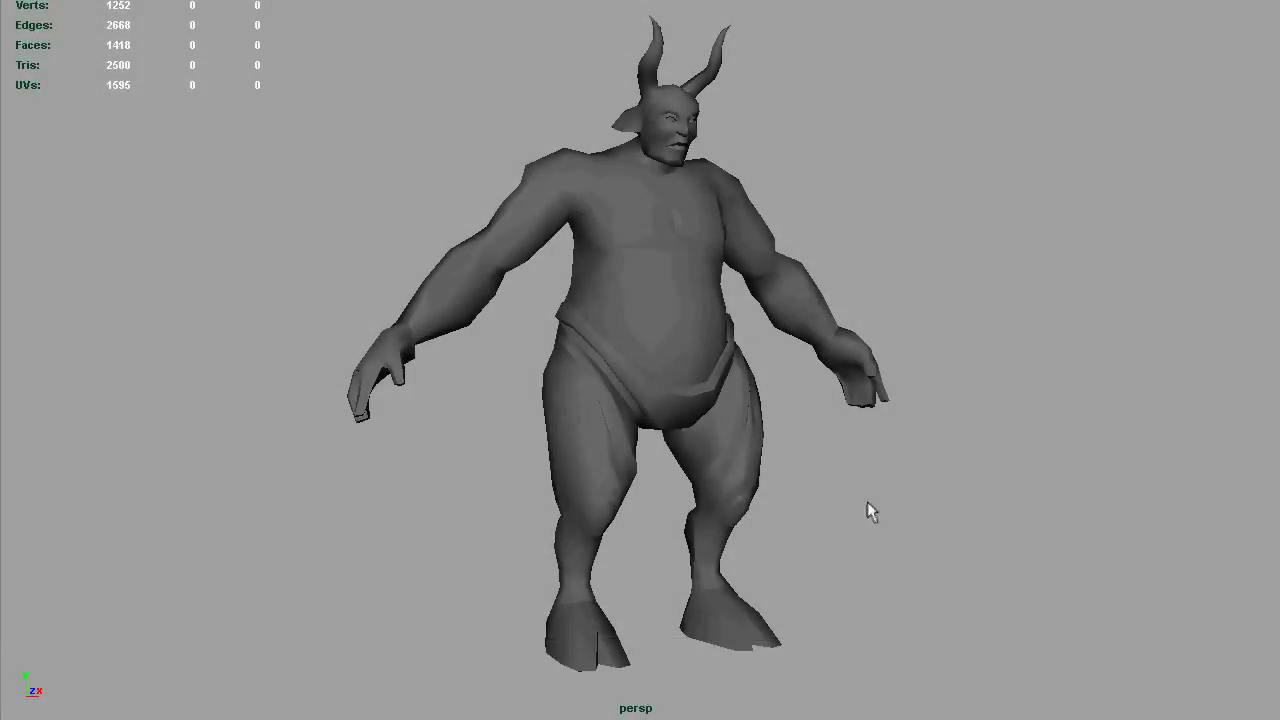
Step: Try raising the beast's right arm by rotating its joint to test the skin deformation, and undo the rotation
{"action": "left_click_drag", "start_coordinate": [880, 490], "coordinate": [823, 447], "text": "alt"}
{"action": "key", "text": "e"}
{"action": "left_click_drag", "start_coordinate": [472, 157], "coordinate": [577, 270]}
{"action": "left_click_drag", "start_coordinate": [492, 300], "coordinate": [544, 308], "text": "alt"}
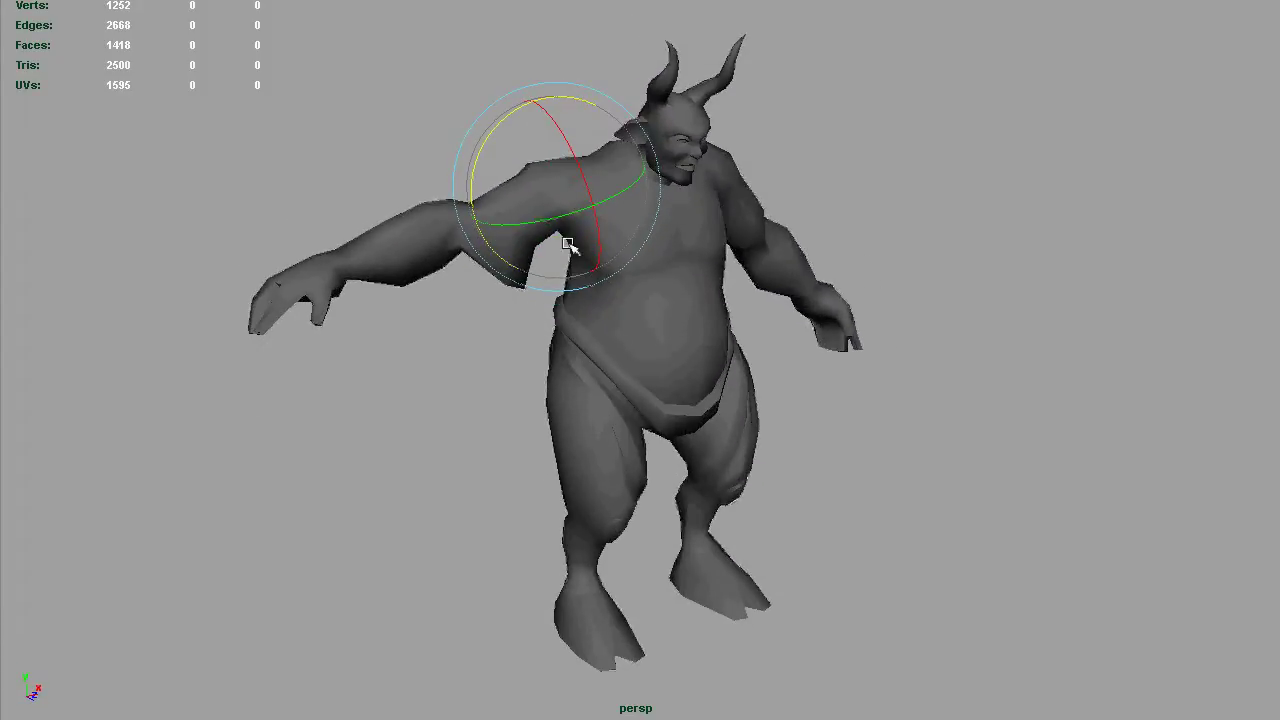
{"action": "left_click_drag", "start_coordinate": [572, 220], "coordinate": [529, 207]}
{"action": "key", "text": "z"}
{"action": "key", "text": "z"}
{"action": "left_click_drag", "start_coordinate": [689, 347], "coordinate": [672, 315], "text": "alt"}
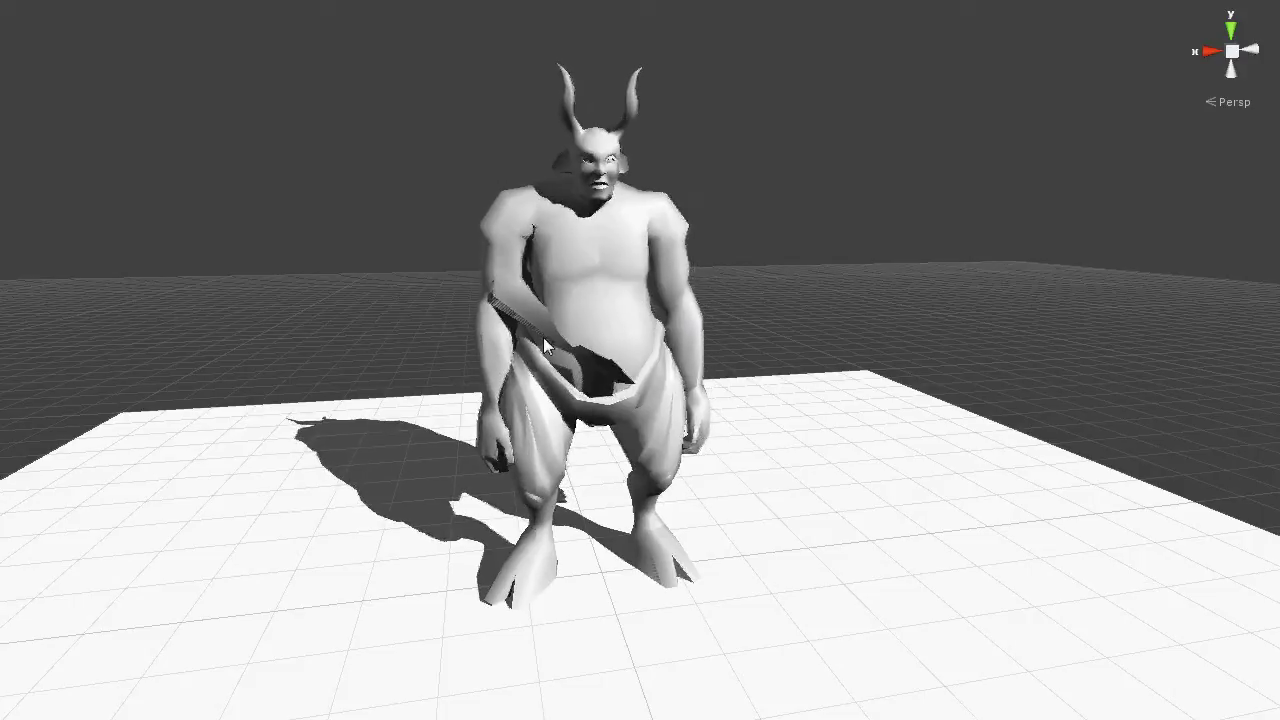
{"action": "left_click_drag", "start_coordinate": [605, 318], "coordinate": [754, 420], "text": "alt"}
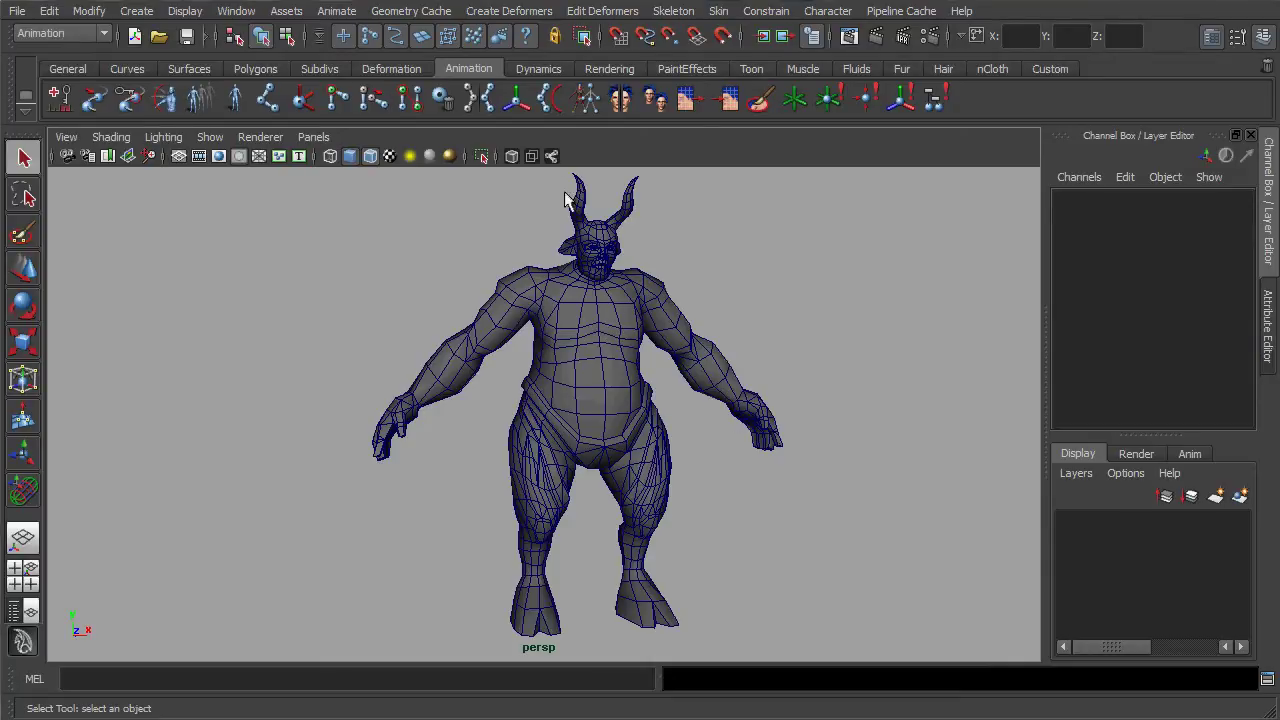
Step: Display the joints through the mesh with XRay joints, and select the root joint together with the beast mesh
{"action": "left_click", "coordinate": [551, 156]}
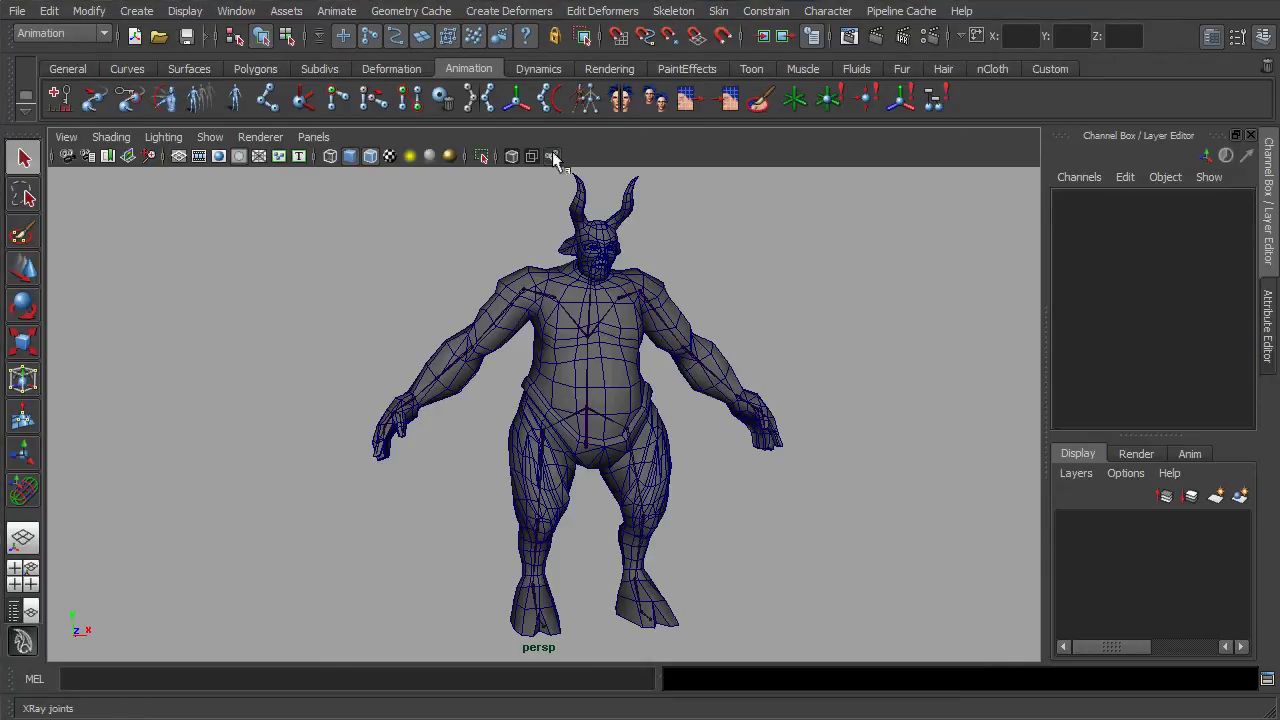
{"action": "left_click", "coordinate": [589, 455]}
{"action": "left_click", "coordinate": [632, 392], "text": "shift"}
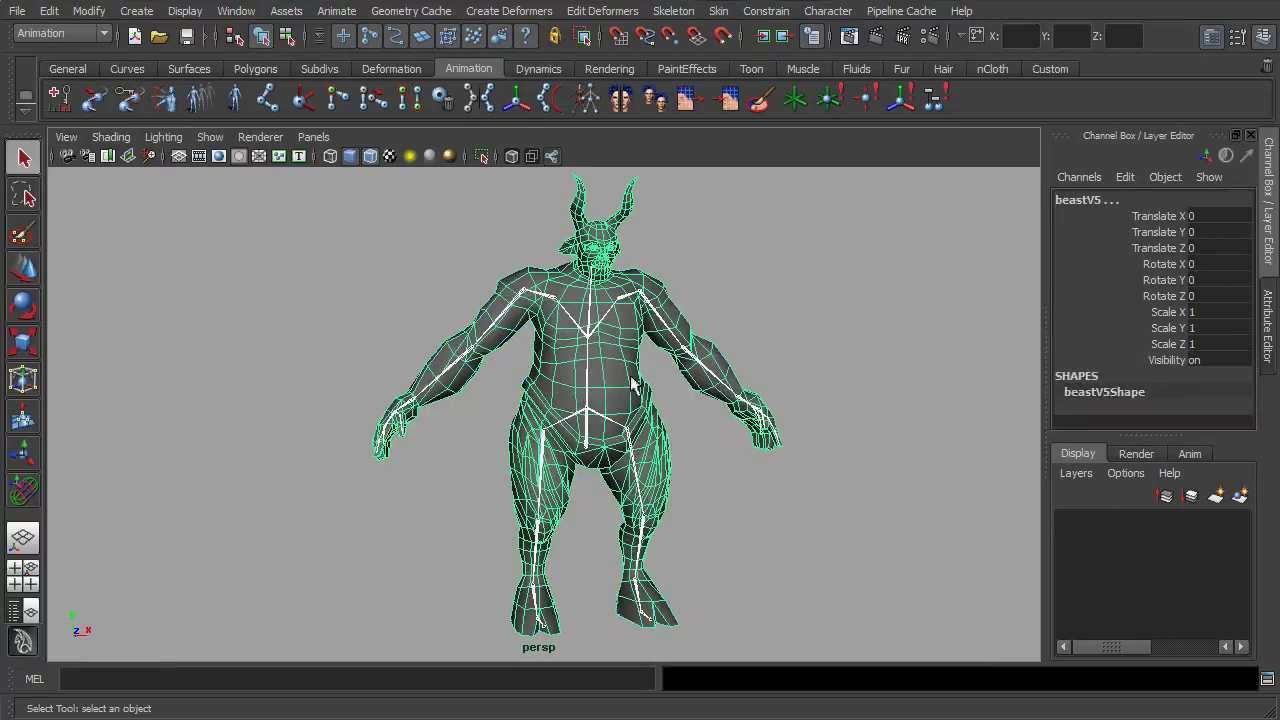
Step: Bind the mesh to the skeleton with Interactive Skin Bind at default options: joint hierarchy, closest distance, Capsule volumes, max influences 4
{"action": "left_click", "coordinate": [720, 11]}
{"action": "mouse_move", "coordinate": [736, 44]}
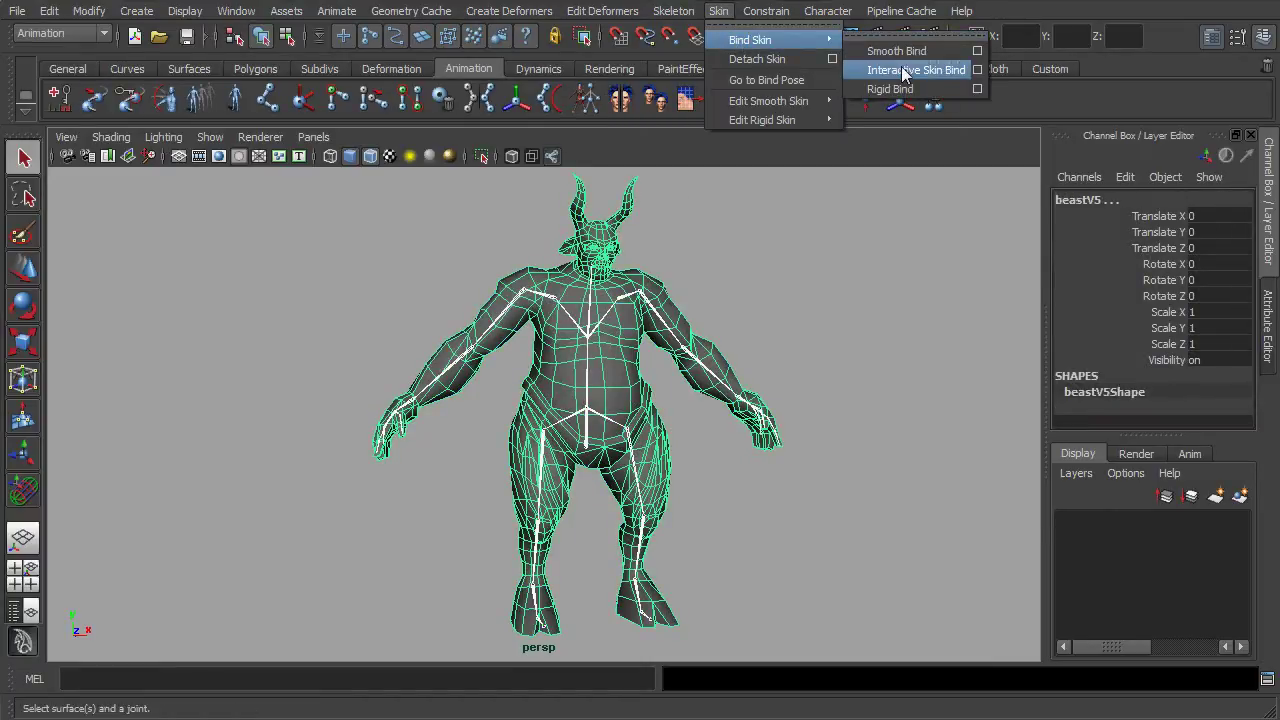
{"action": "left_click", "coordinate": [976, 71]}
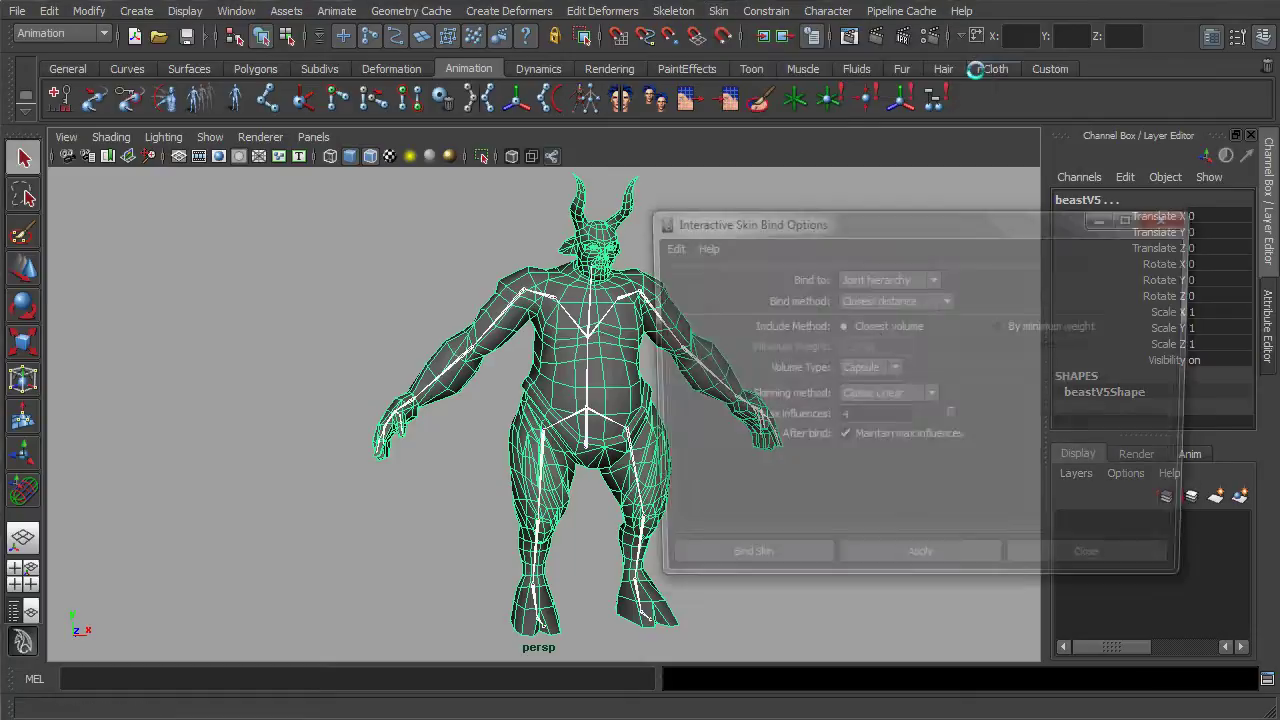
{"action": "left_click_drag", "start_coordinate": [977, 214], "coordinate": [1015, 181]}
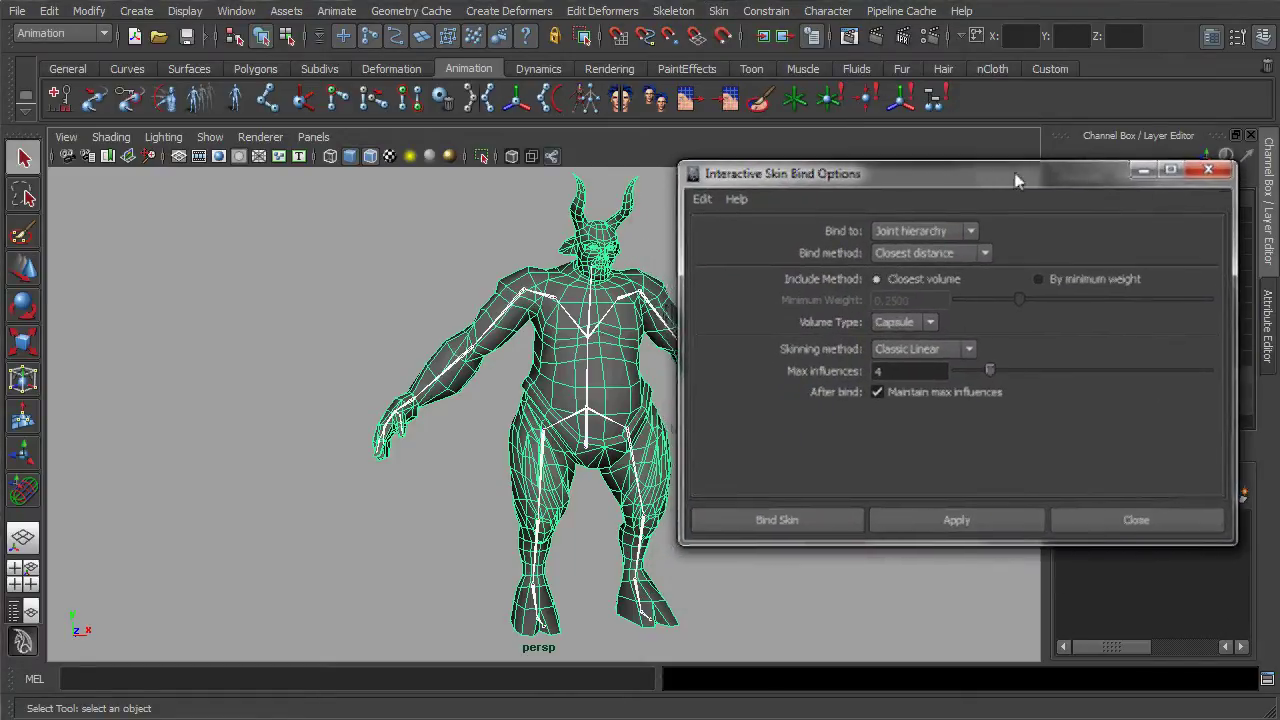
{"action": "left_click", "coordinate": [703, 200]}
{"action": "left_click", "coordinate": [722, 237]}
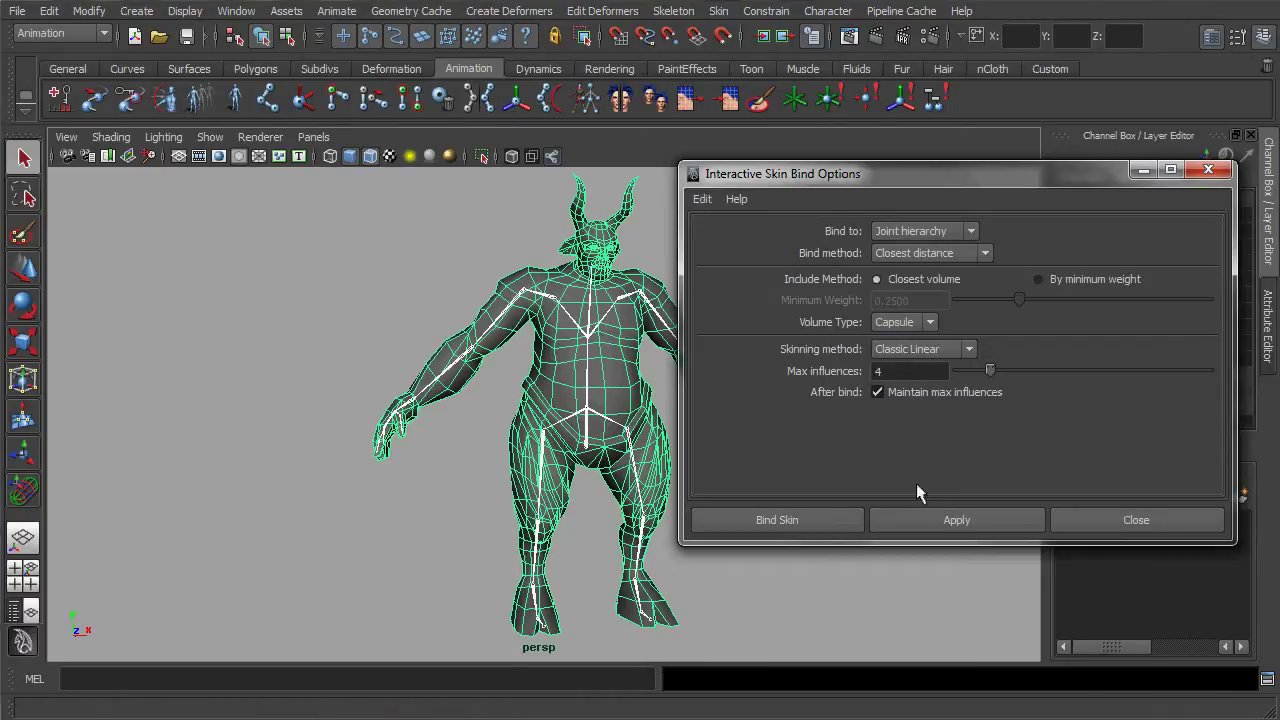
{"action": "left_click", "coordinate": [957, 517]}
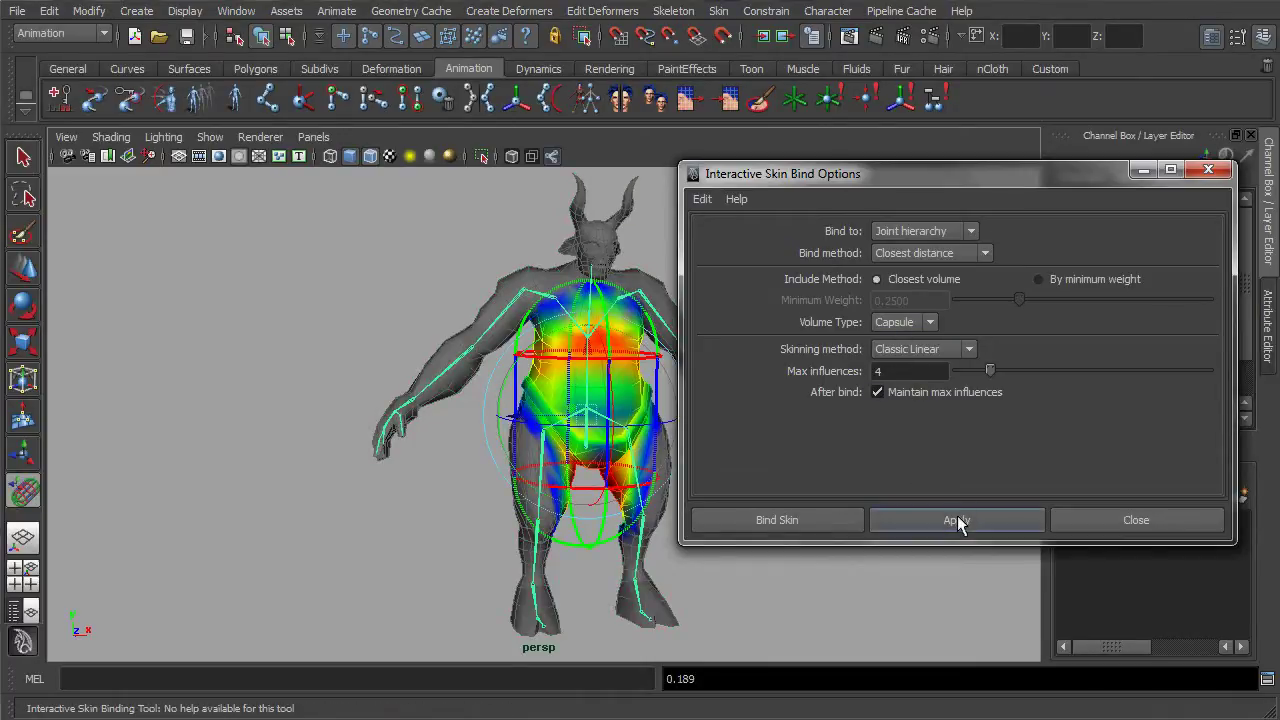
{"action": "left_click", "coordinate": [1105, 518]}
Step: Open the Interactive Skin Binding Tool's settings and examine the root joint's capsule volume and color-coded weights around the torso
{"action": "left_click_drag", "start_coordinate": [771, 443], "coordinate": [694, 449], "text": "alt"}
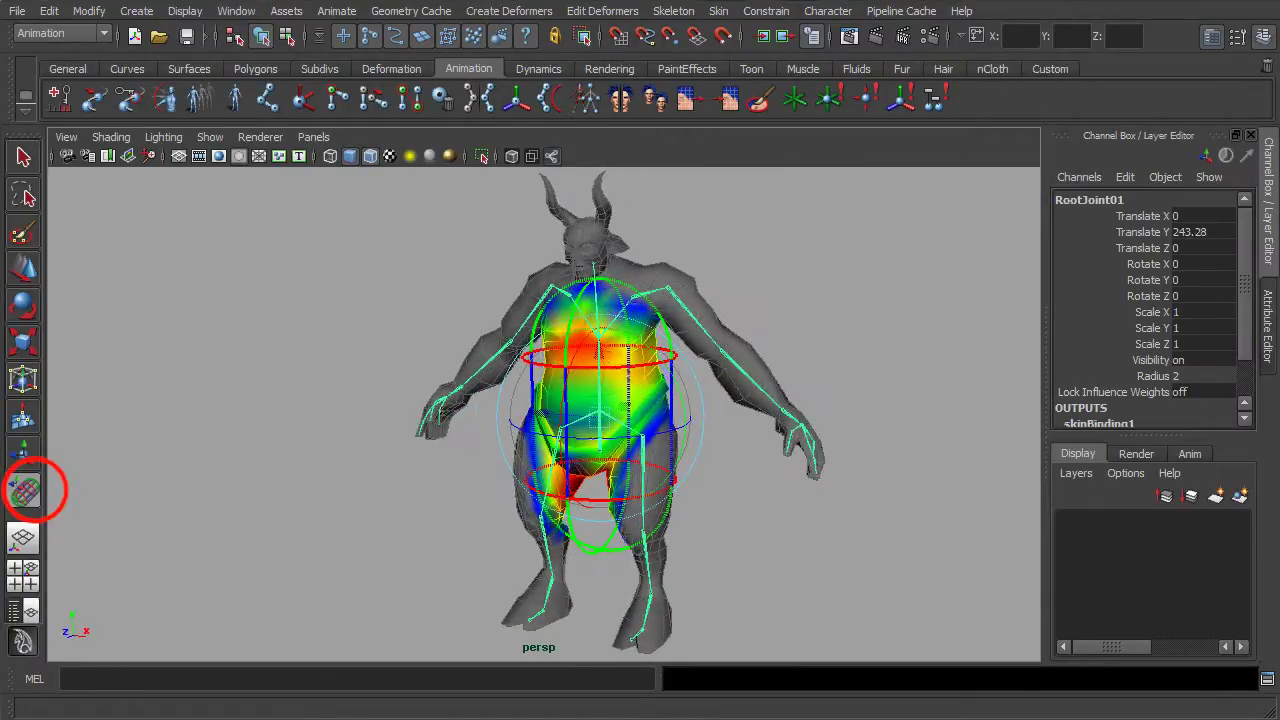
{"action": "left_click", "coordinate": [20, 496]}
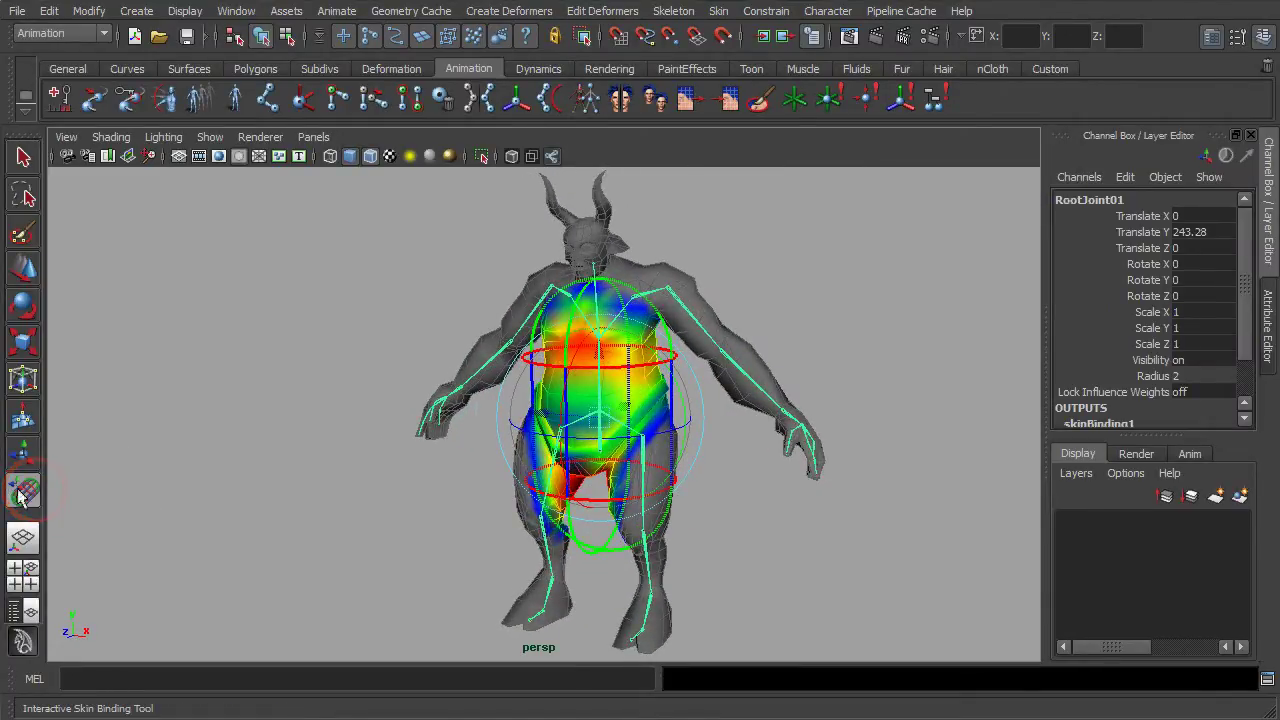
{"action": "double_click", "coordinate": [20, 496]}
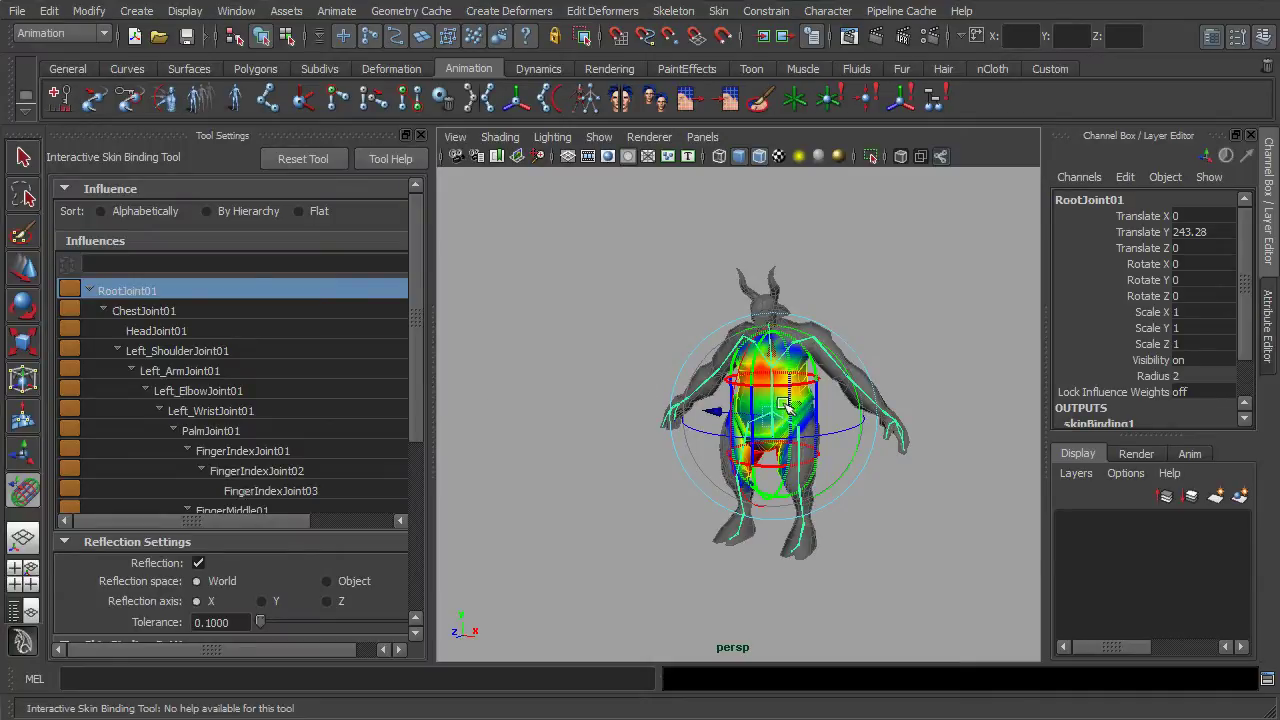
{"action": "scroll", "coordinate": [785, 405], "scroll_direction": "up", "scroll_amount": 3}
{"action": "left_click_drag", "start_coordinate": [866, 414], "coordinate": [788, 392], "text": "alt"}
{"action": "right_click_drag", "start_coordinate": [722, 375], "coordinate": [806, 386], "text": "alt"}
{"action": "left_click_drag", "start_coordinate": [730, 410], "coordinate": [759, 425], "text": "alt"}
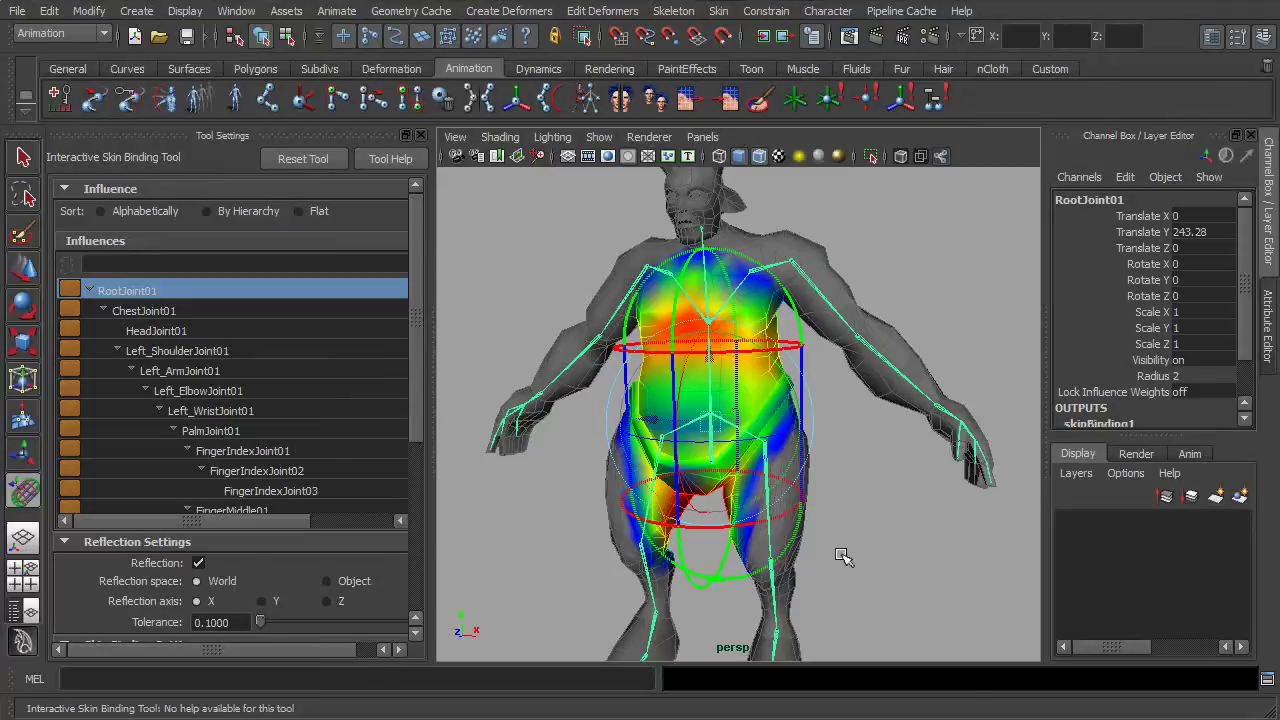
{"action": "left_click_drag", "start_coordinate": [845, 558], "coordinate": [725, 508], "text": "alt"}
{"action": "left_click_drag", "start_coordinate": [785, 437], "coordinate": [780, 470]}
Step: Select the left arm joint and rotate it about 32 degrees in Z to raise the arm
{"action": "left_click", "coordinate": [22, 160]}
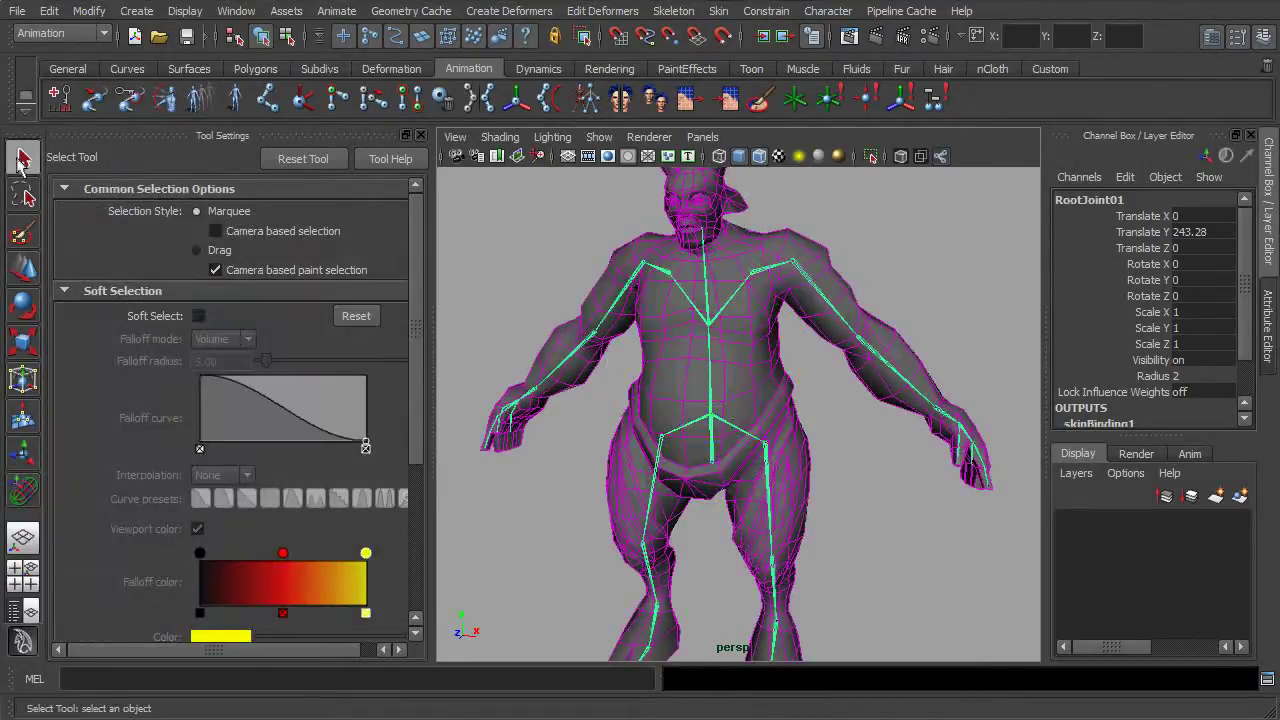
{"action": "left_click", "coordinate": [828, 306]}
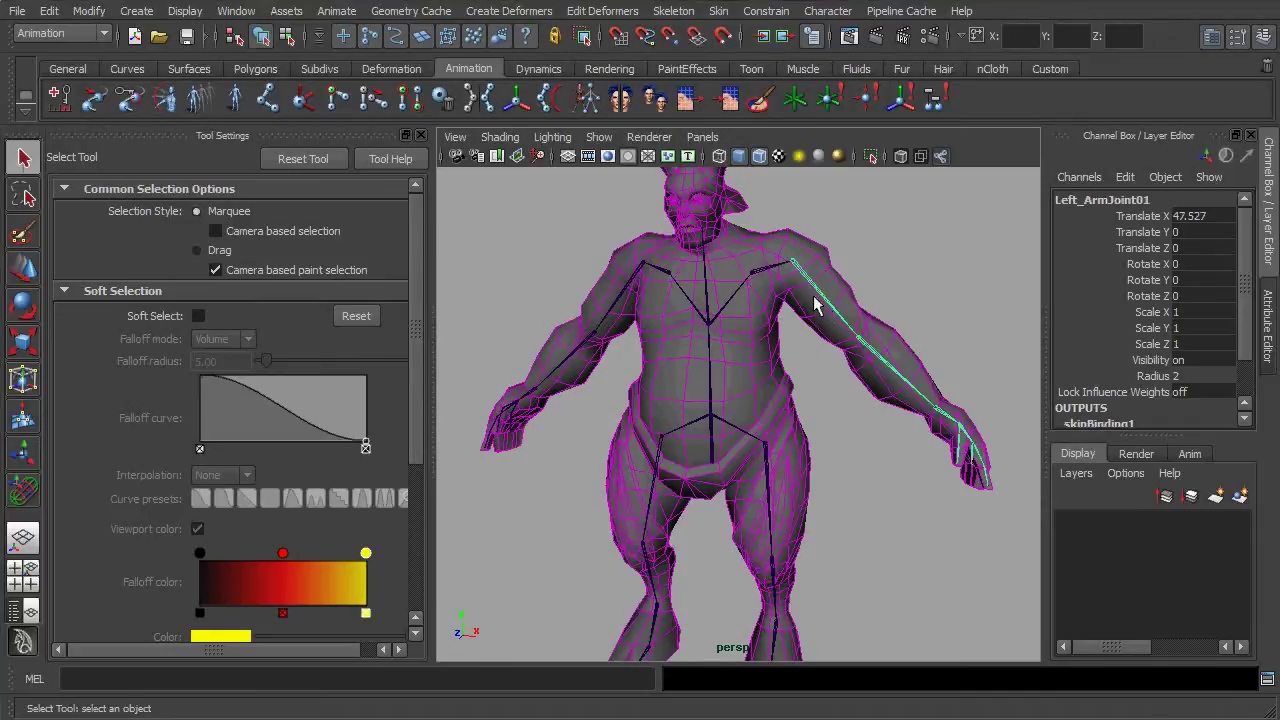
{"action": "left_click_drag", "start_coordinate": [829, 311], "coordinate": [809, 331], "text": "alt"}
{"action": "right_click_drag", "start_coordinate": [814, 332], "coordinate": [771, 340], "text": "alt"}
{"action": "middle_click_drag", "start_coordinate": [806, 338], "coordinate": [771, 352], "text": "alt"}
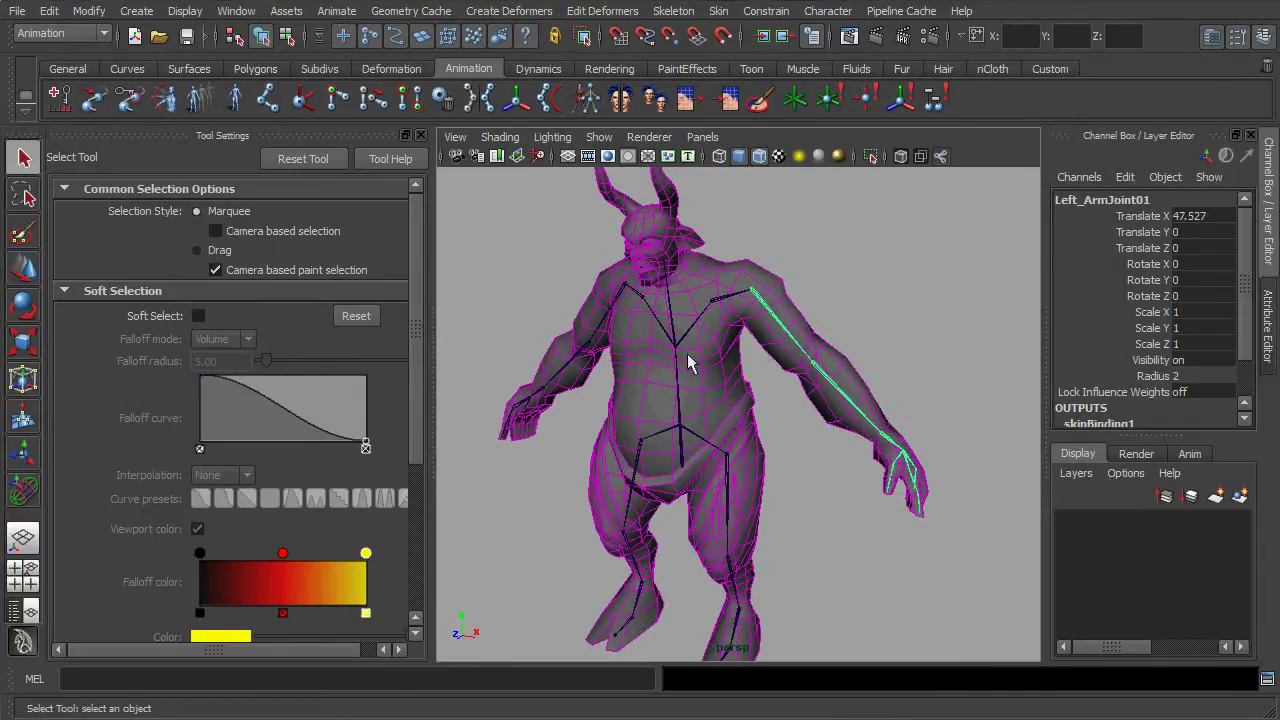
{"action": "key", "text": "e"}
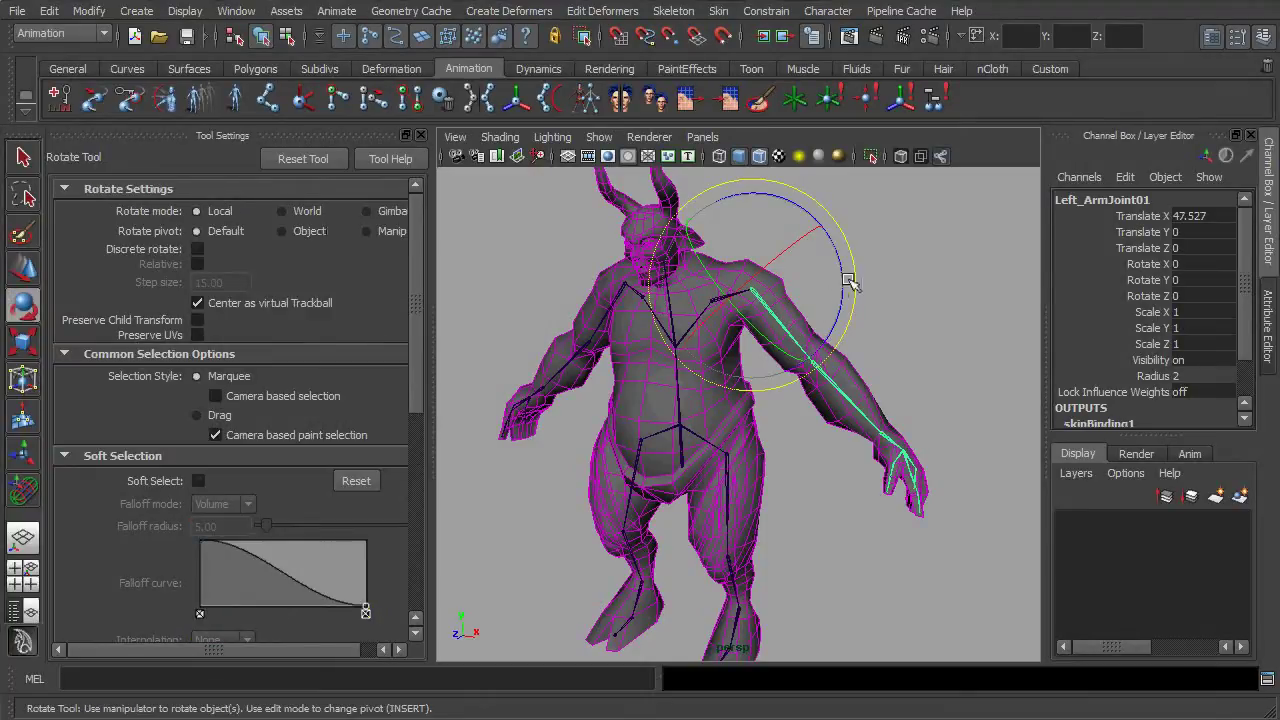
{"action": "left_click_drag", "start_coordinate": [849, 281], "coordinate": [840, 215]}
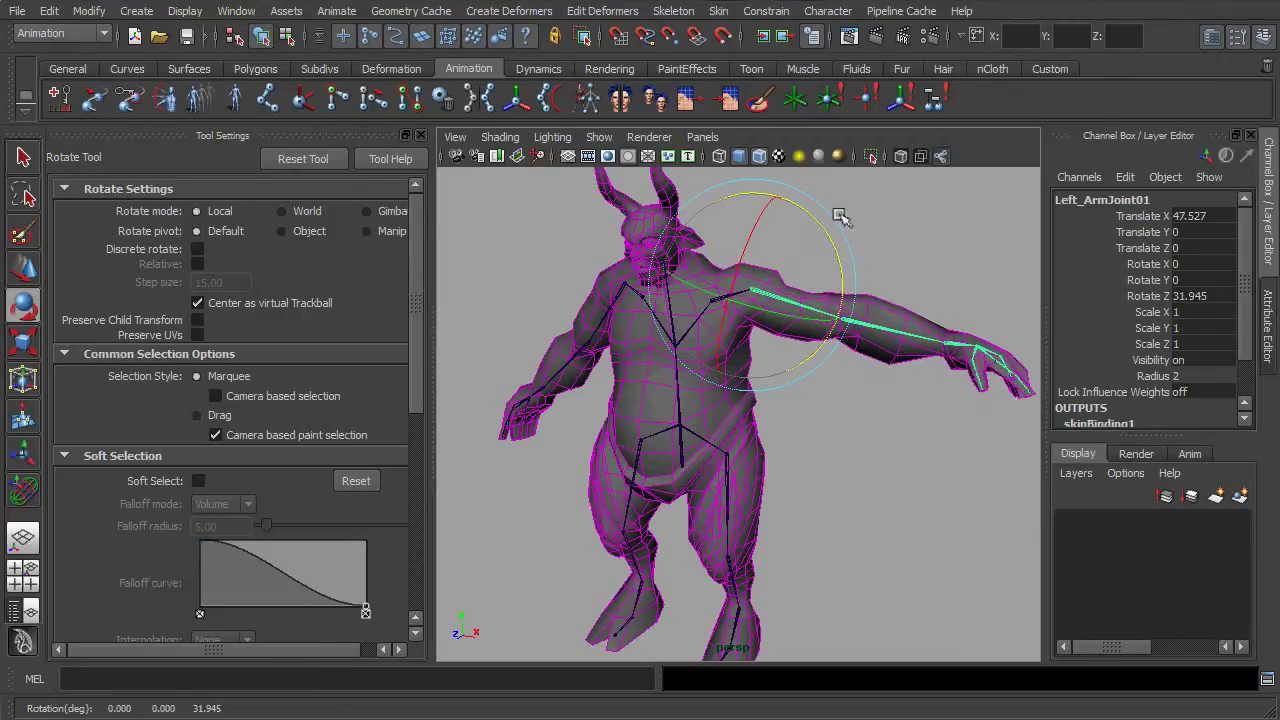
Step: Examine how the mesh deforms around the raised left arm's shoulder and armpit from the back and front
{"action": "left_click_drag", "start_coordinate": [778, 326], "coordinate": [633, 346], "text": "alt"}
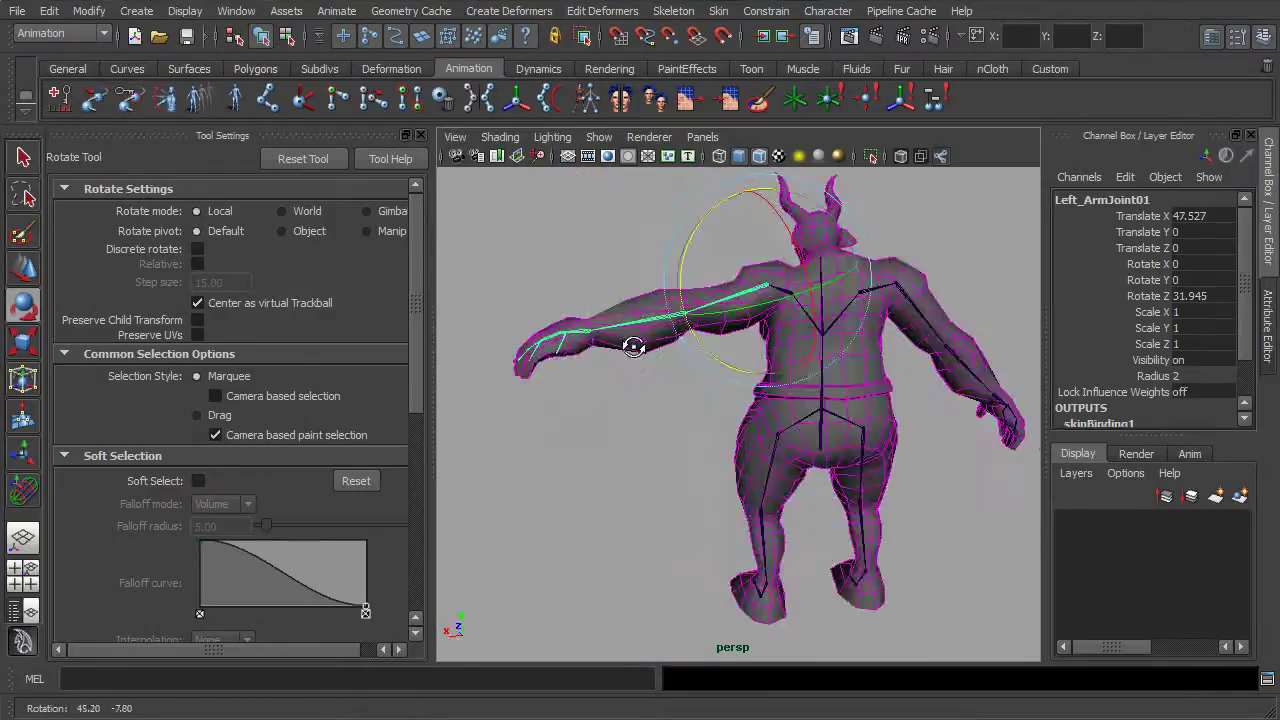
{"action": "middle_click_drag", "start_coordinate": [721, 333], "coordinate": [746, 370], "text": "alt"}
{"action": "right_click_drag", "start_coordinate": [746, 370], "coordinate": [769, 386], "text": "alt"}
{"action": "middle_click_drag", "start_coordinate": [769, 386], "coordinate": [769, 411], "text": "alt"}
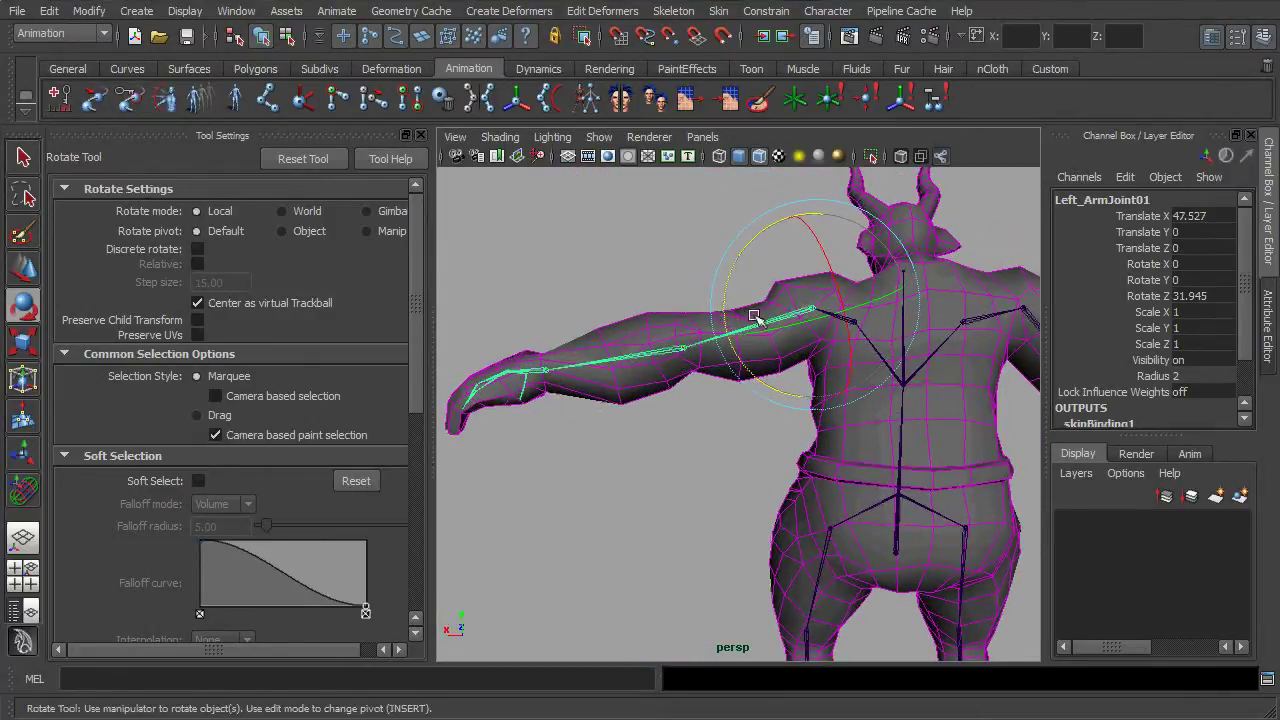
{"action": "left_click_drag", "start_coordinate": [755, 317], "coordinate": [837, 366], "text": "alt"}
{"action": "middle_click_drag", "start_coordinate": [837, 366], "coordinate": [818, 363], "text": "alt"}
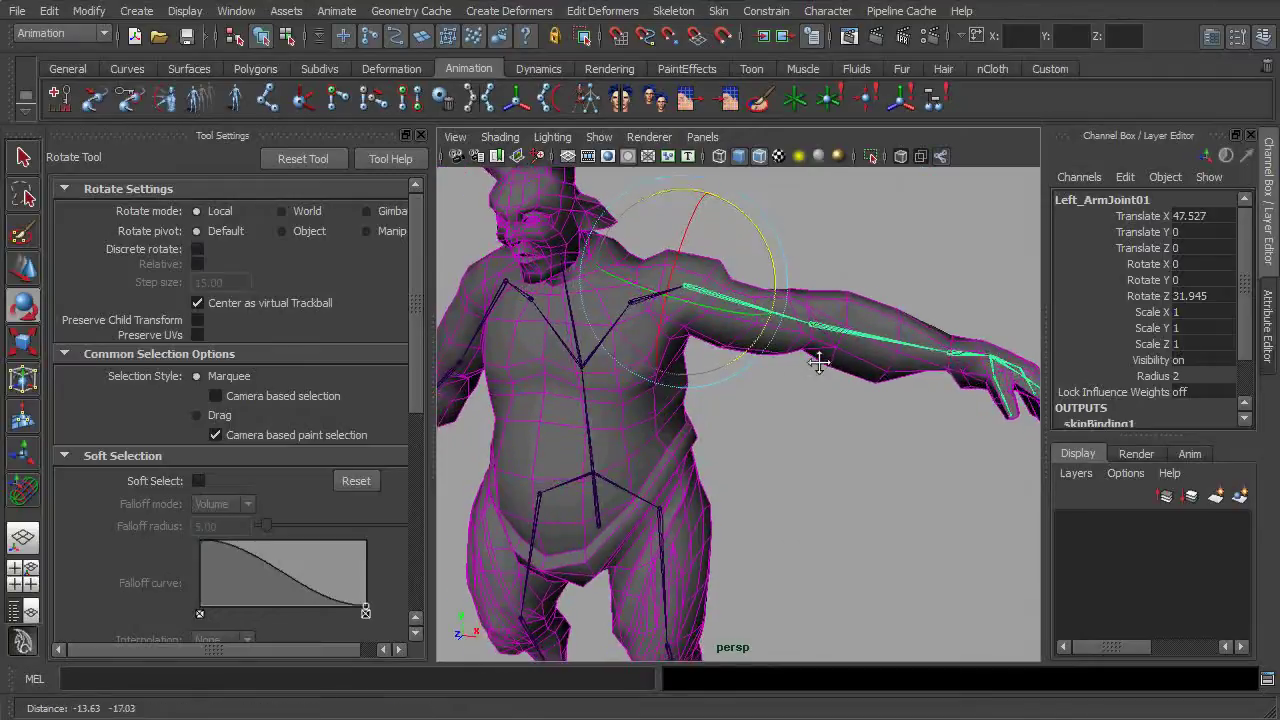
{"action": "mouse_move", "coordinate": [814, 371]}
{"action": "left_mouse_down", "text": "alt"}
{"action": "mouse_move", "coordinate": [786, 366]}
{"action": "mouse_move", "coordinate": [803, 360]}
{"action": "left_mouse_up", "text": "alt"}
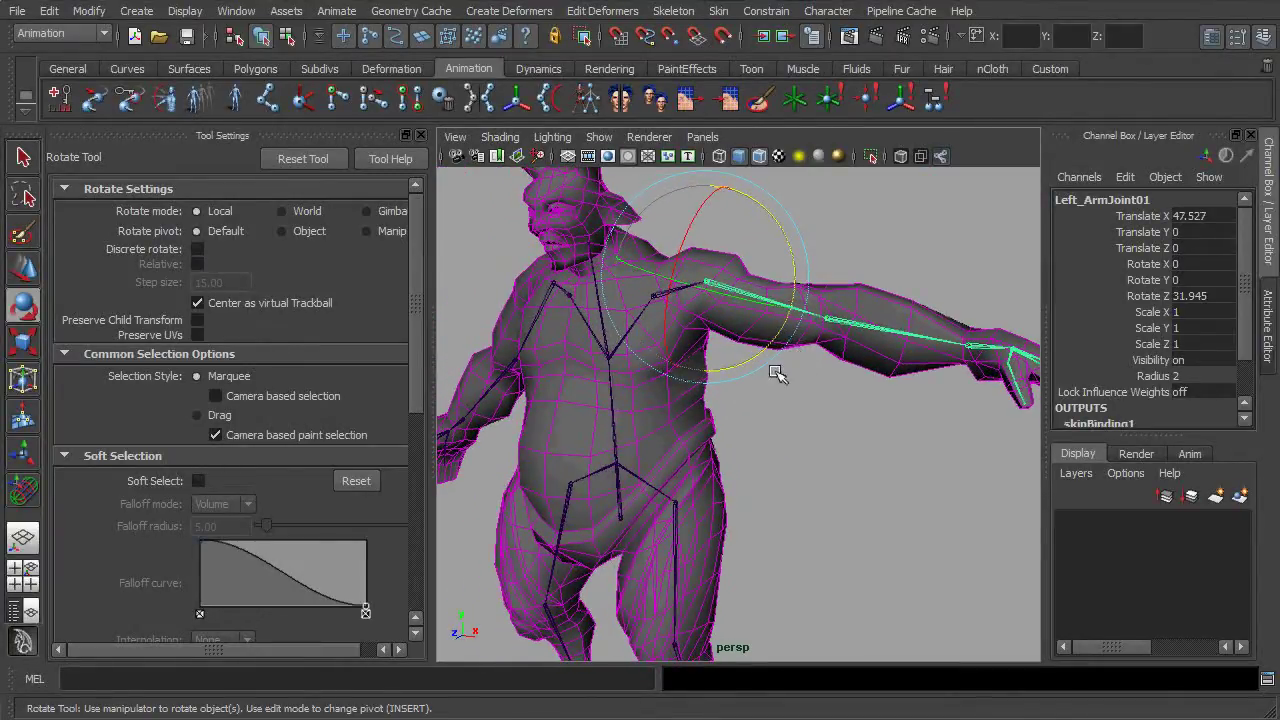
Step: Reduce the radius of the left arm joint's influence capsule at the shoulder end with the Interactive Skin Binding Tool
{"action": "left_click", "coordinate": [16, 496]}
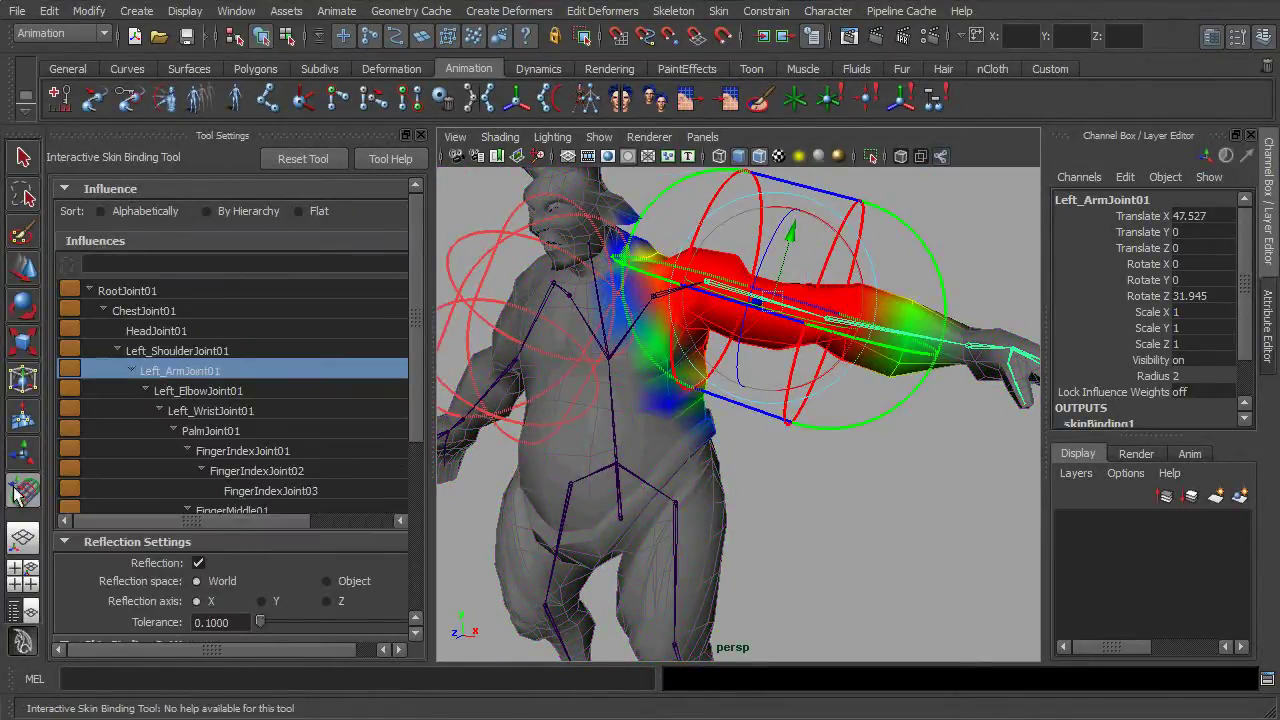
{"action": "left_click_drag", "start_coordinate": [688, 357], "coordinate": [771, 352], "text": "alt"}
{"action": "left_click_drag", "start_coordinate": [714, 428], "coordinate": [786, 420], "text": "alt"}
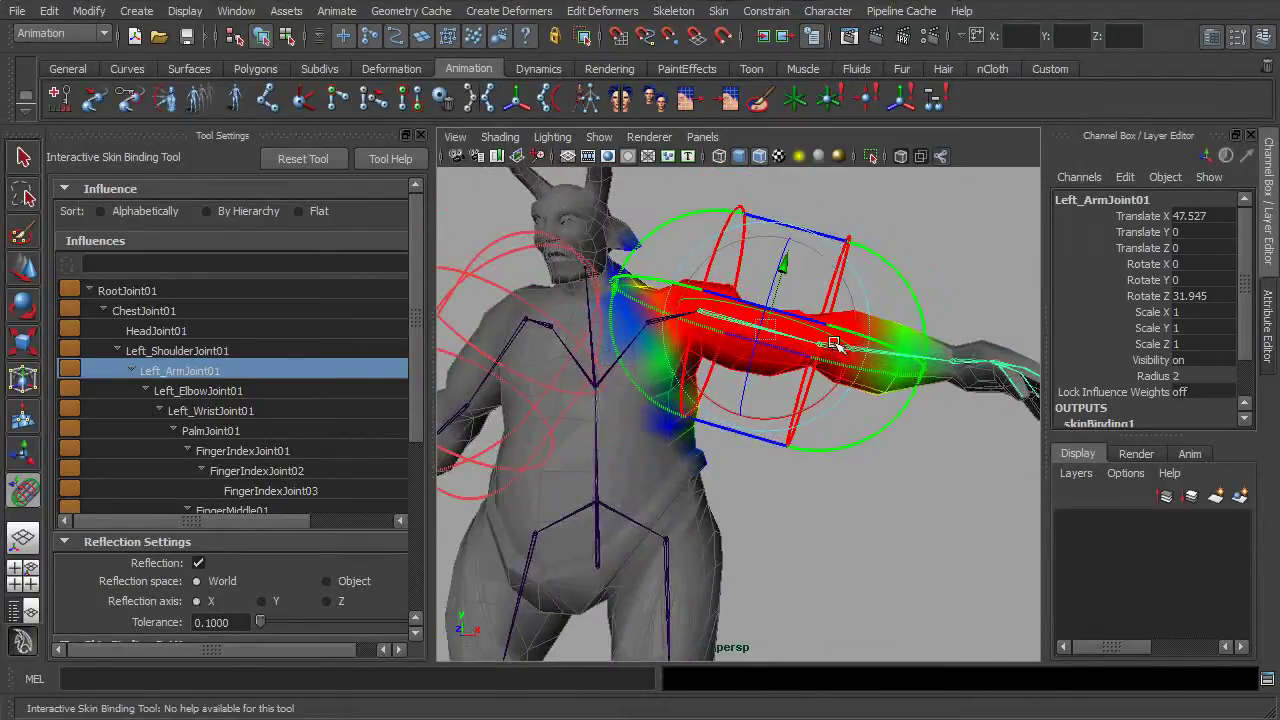
{"action": "left_click_drag", "start_coordinate": [671, 429], "coordinate": [791, 451], "text": "alt"}
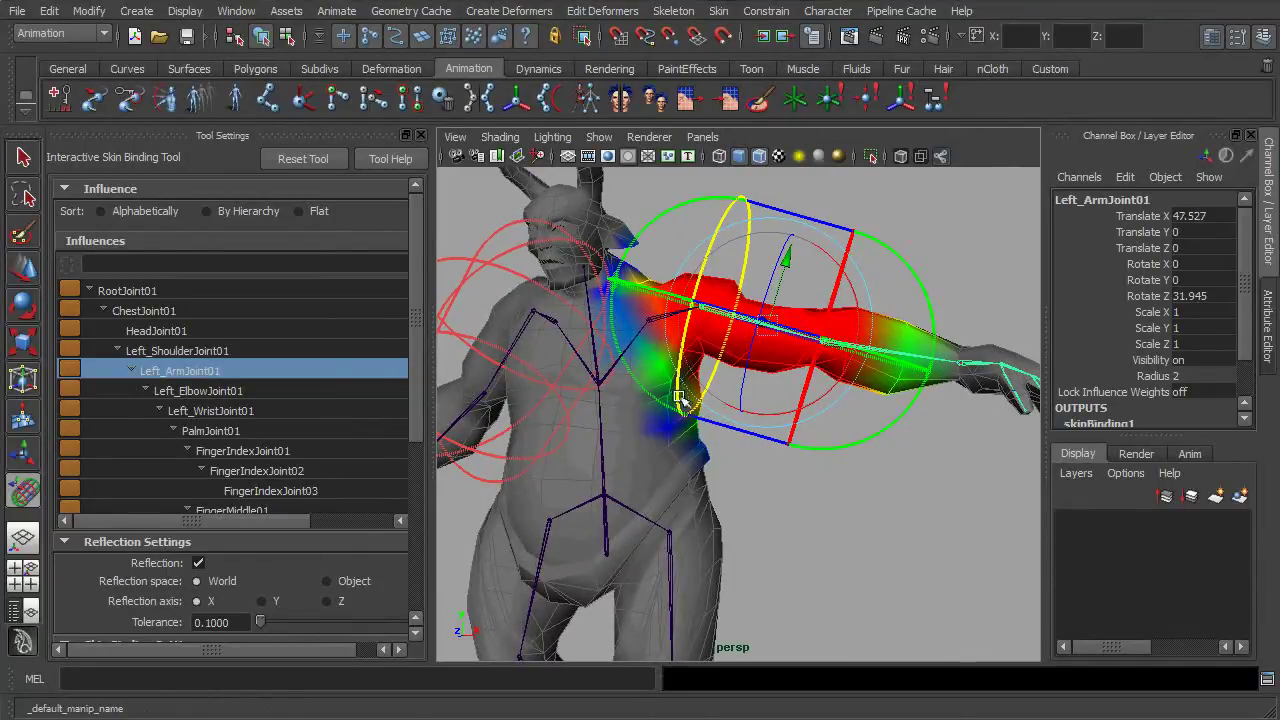
{"action": "left_click_drag", "start_coordinate": [680, 398], "coordinate": [623, 641]}
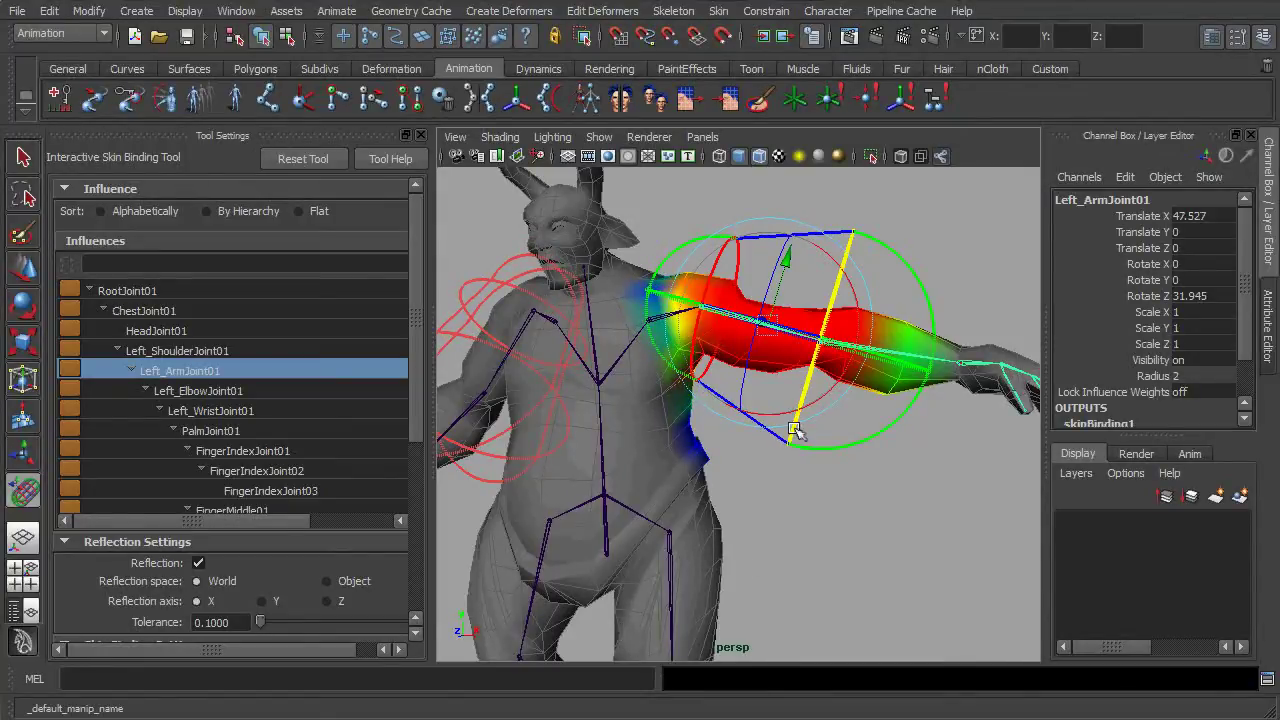
Step: Tighten the left arm capsule's radius and end cap toward the elbow, and fine-tune its shoulder end
{"action": "left_click_drag", "start_coordinate": [793, 437], "coordinate": [775, 539]}
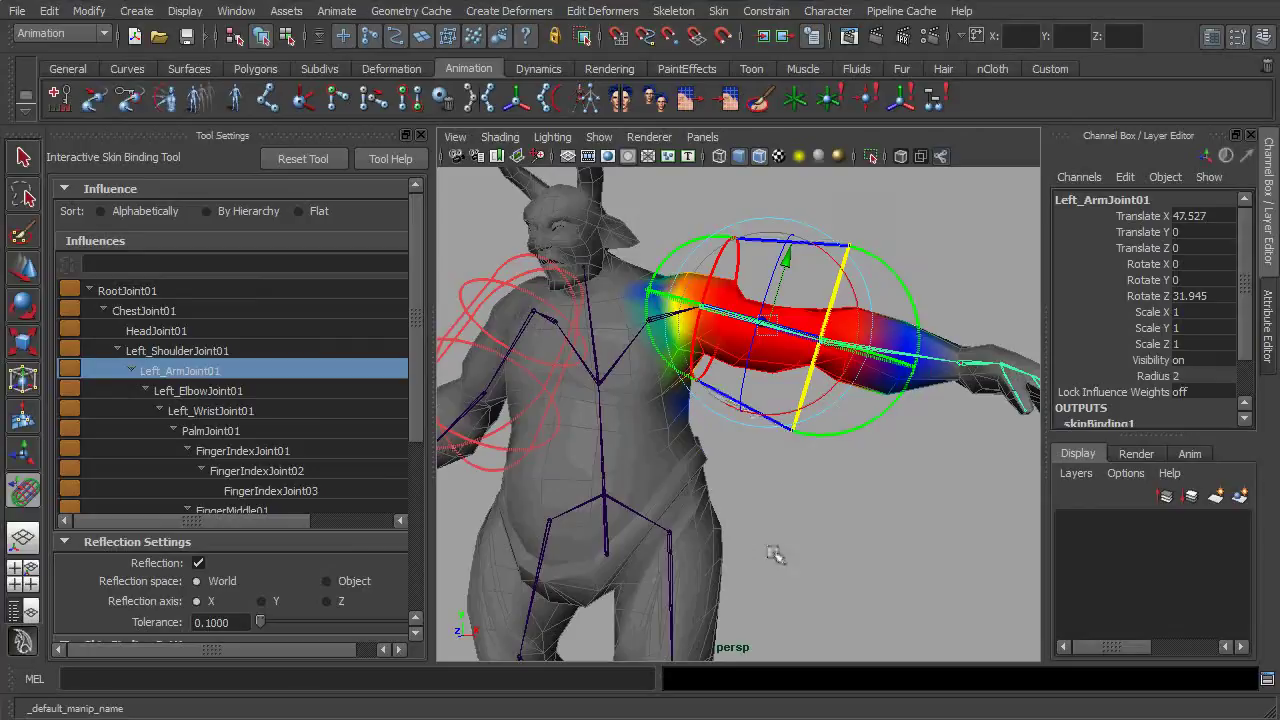
{"action": "left_click_drag", "start_coordinate": [888, 408], "coordinate": [913, 392]}
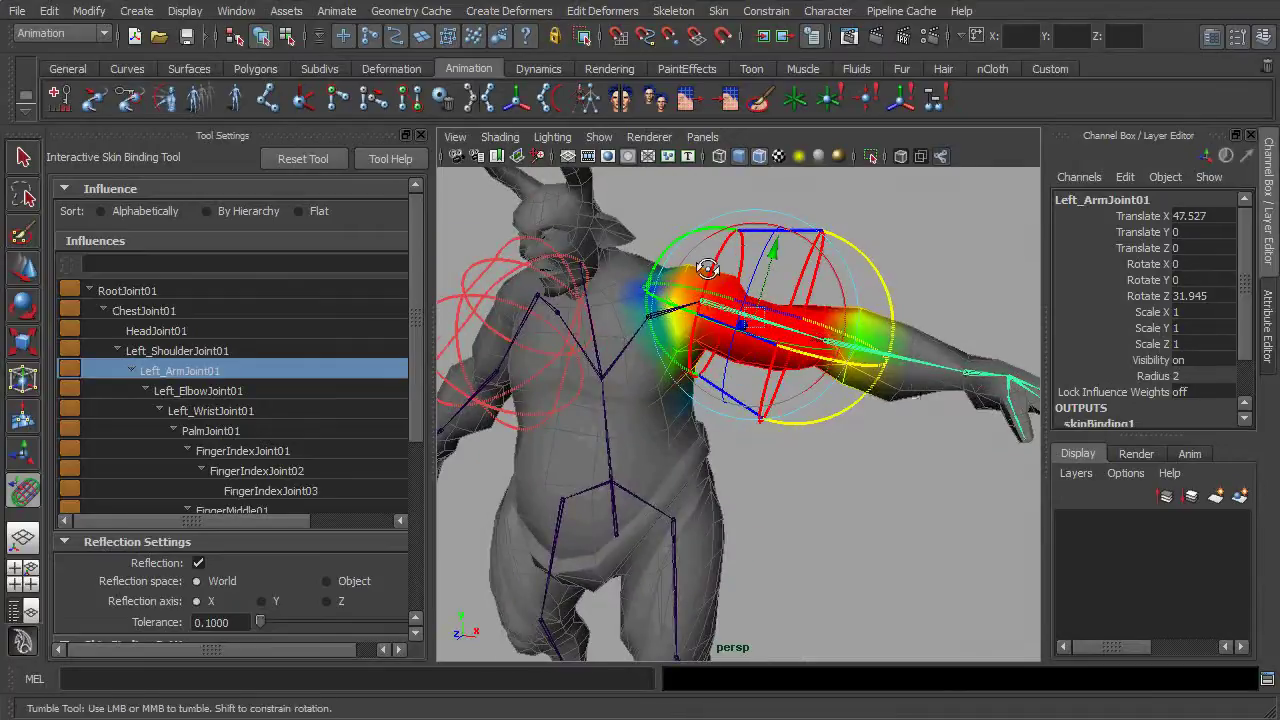
{"action": "left_click_drag", "start_coordinate": [727, 243], "coordinate": [723, 275]}
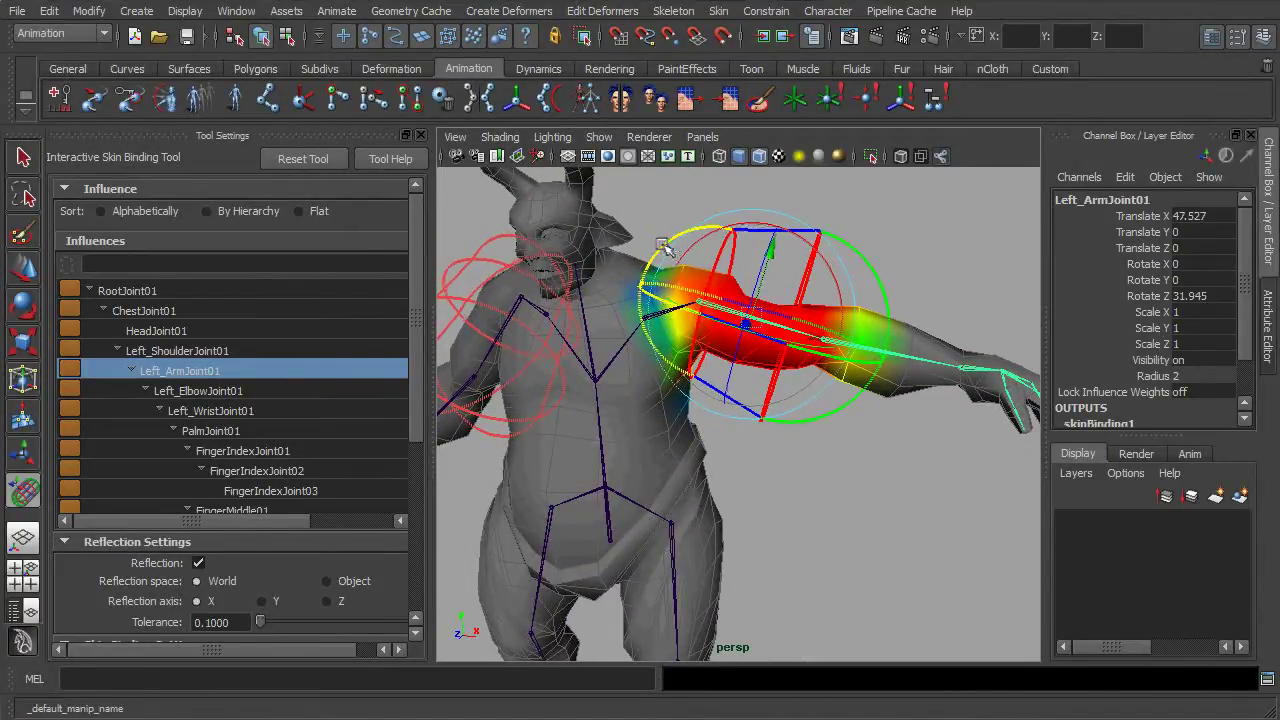
{"action": "left_click_drag", "start_coordinate": [646, 252], "coordinate": [767, 430], "text": "alt"}
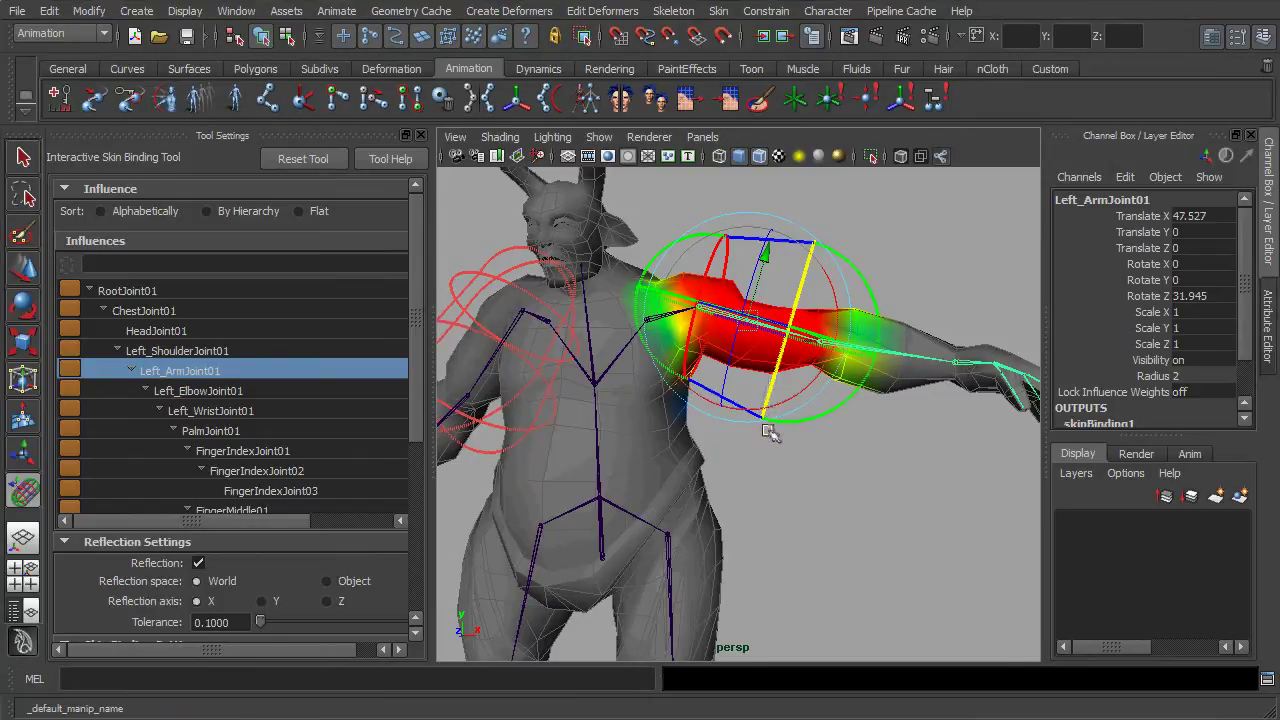
{"action": "mouse_move", "coordinate": [852, 462]}
{"action": "left_mouse_down", "text": "alt"}
{"action": "mouse_move", "coordinate": [634, 414]}
{"action": "mouse_move", "coordinate": [743, 451]}
{"action": "mouse_move", "coordinate": [862, 464]}
{"action": "left_mouse_up", "text": "alt"}
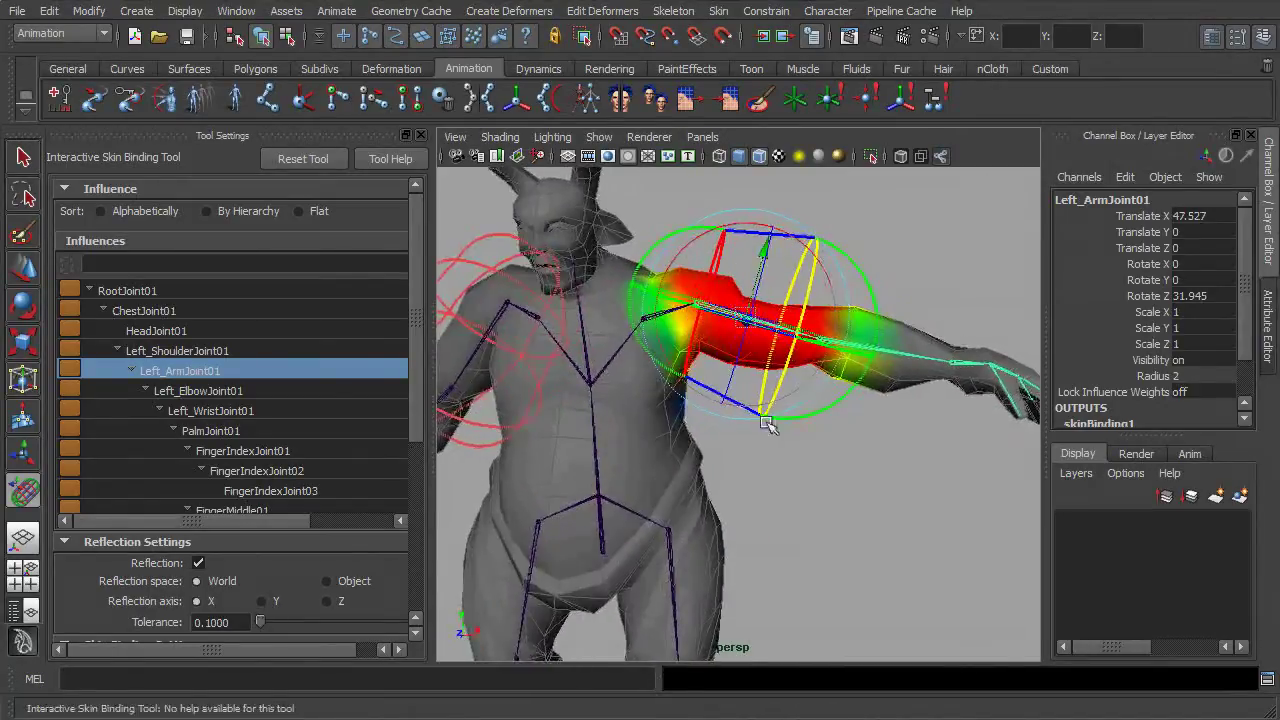
{"action": "left_click_drag", "start_coordinate": [767, 423], "coordinate": [803, 415], "text": "alt"}
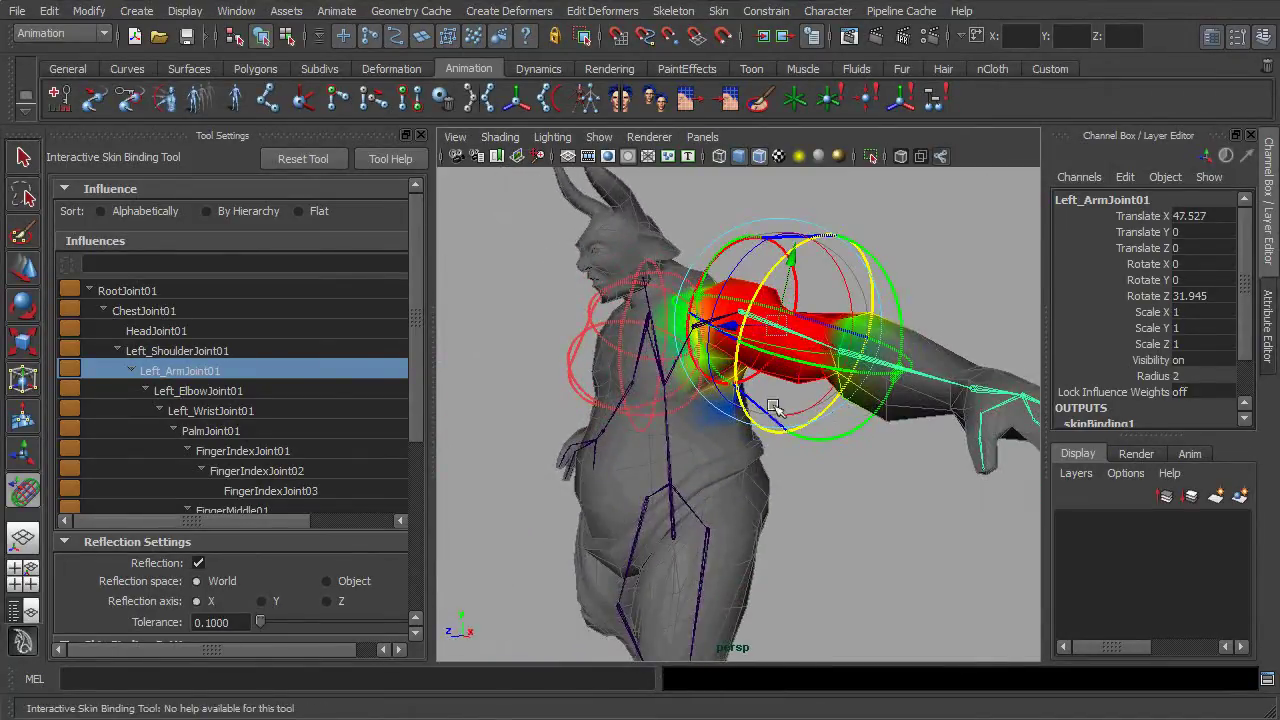
Step: Rotate the left arm joint to about 21 degrees in Z to test the shoulder deformation
{"action": "left_click", "coordinate": [24, 158]}
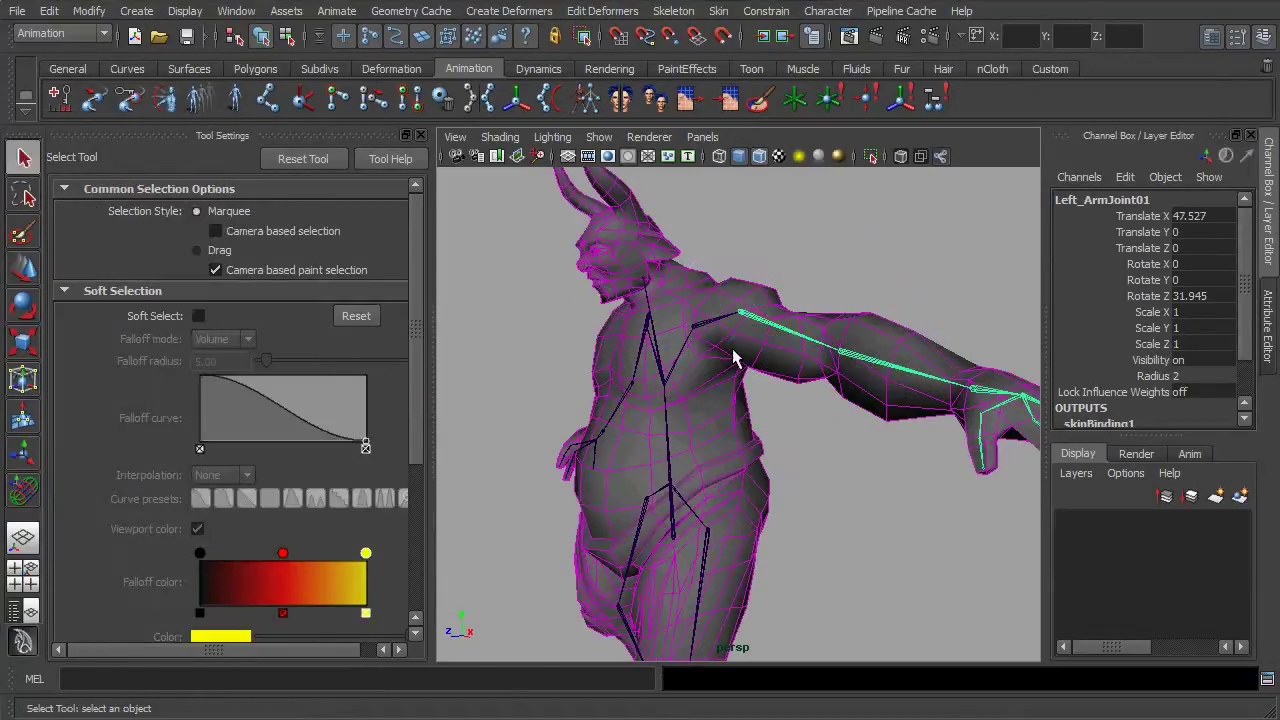
{"action": "left_click_drag", "start_coordinate": [780, 370], "coordinate": [800, 300], "text": "alt"}
{"action": "key", "text": "e"}
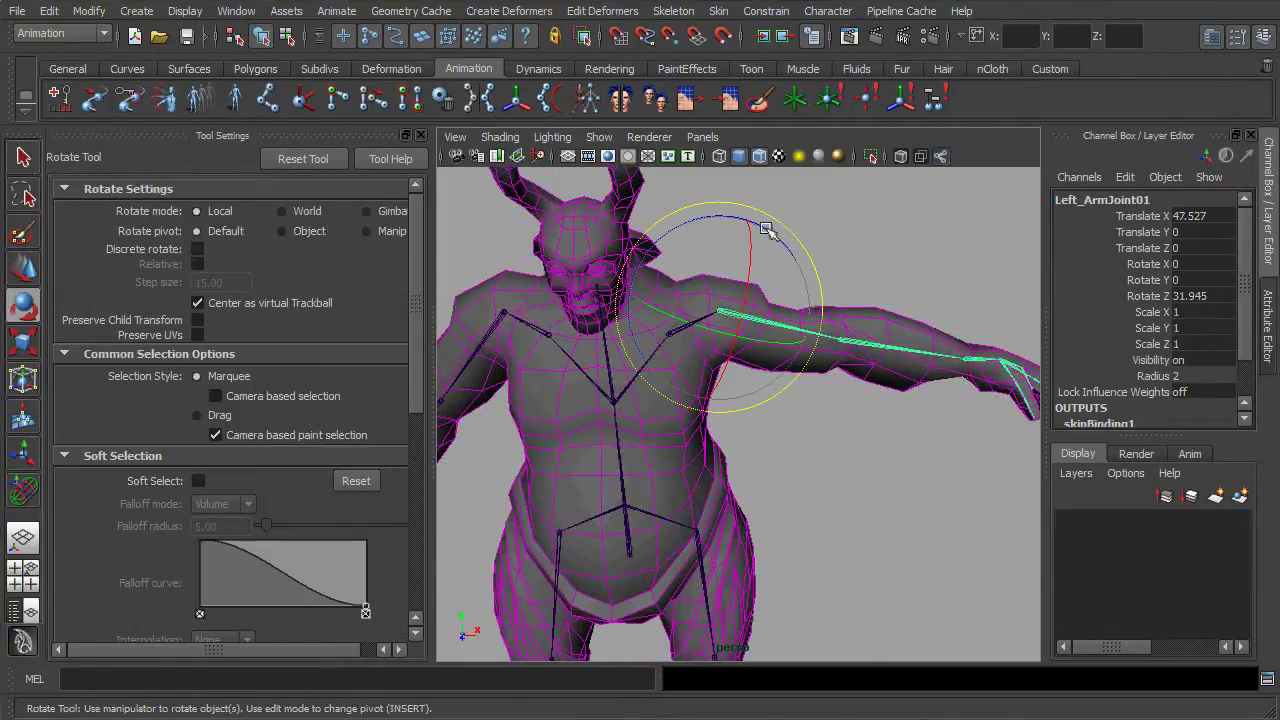
{"action": "left_click_drag", "start_coordinate": [767, 229], "coordinate": [752, 330]}
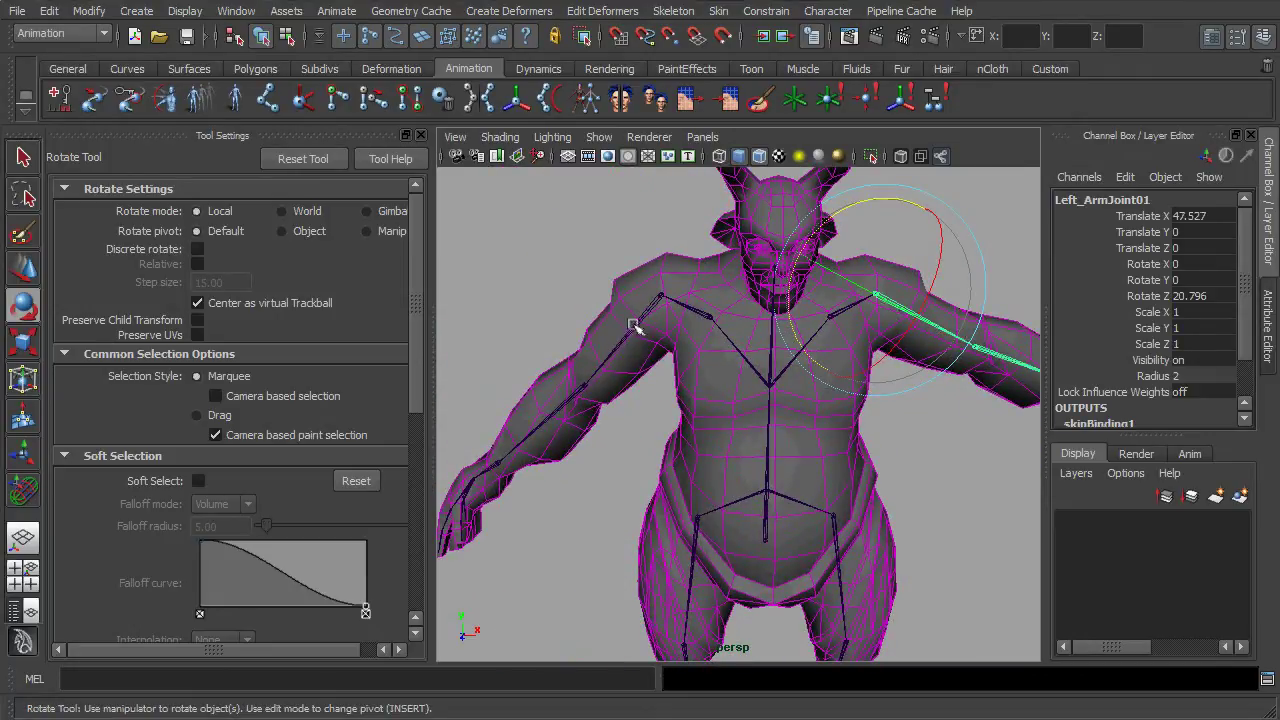
Step: Raise both arms by rotating the right arm joint to about 42 degrees and the left arm joint to about 38 degrees in Z
{"action": "left_click", "coordinate": [633, 323]}
{"action": "left_click_drag", "start_coordinate": [640, 197], "coordinate": [703, 230]}
{"action": "left_click_drag", "start_coordinate": [822, 344], "coordinate": [800, 388], "text": "alt"}
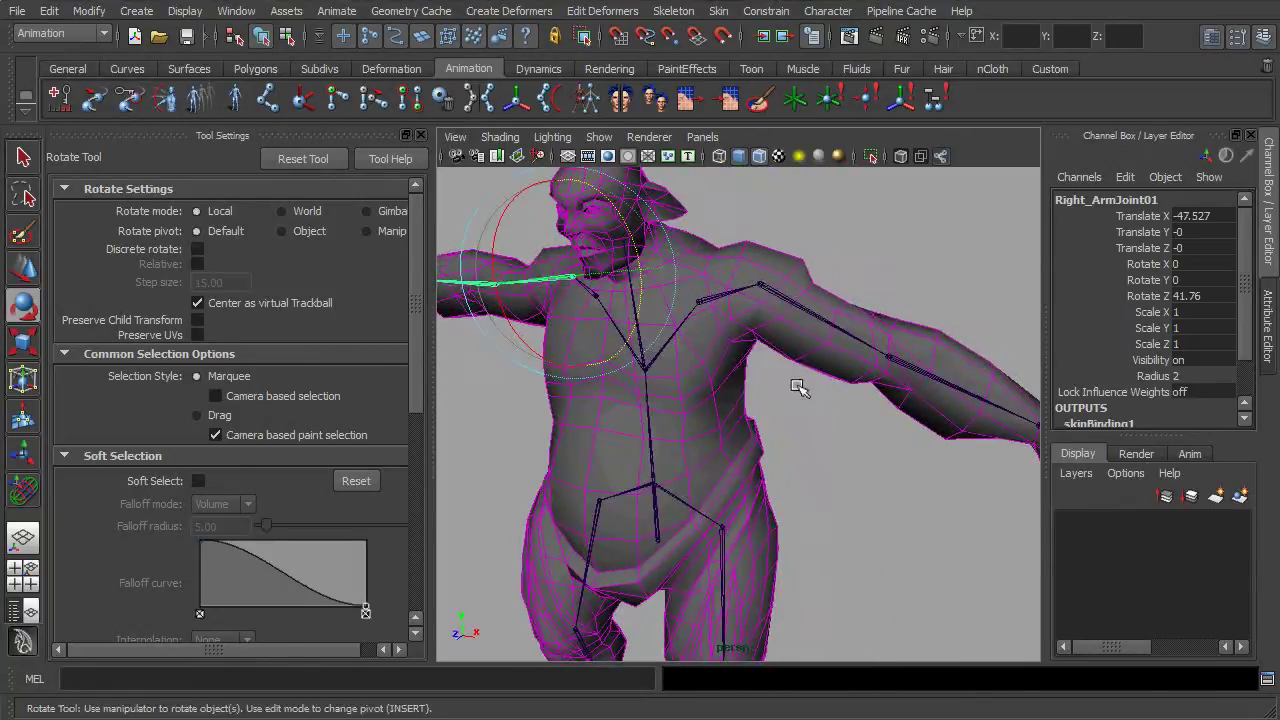
{"action": "left_click", "coordinate": [843, 332]}
{"action": "left_click_drag", "start_coordinate": [851, 275], "coordinate": [562, 348]}
{"action": "middle_click_drag", "start_coordinate": [698, 387], "coordinate": [750, 446], "text": "alt"}
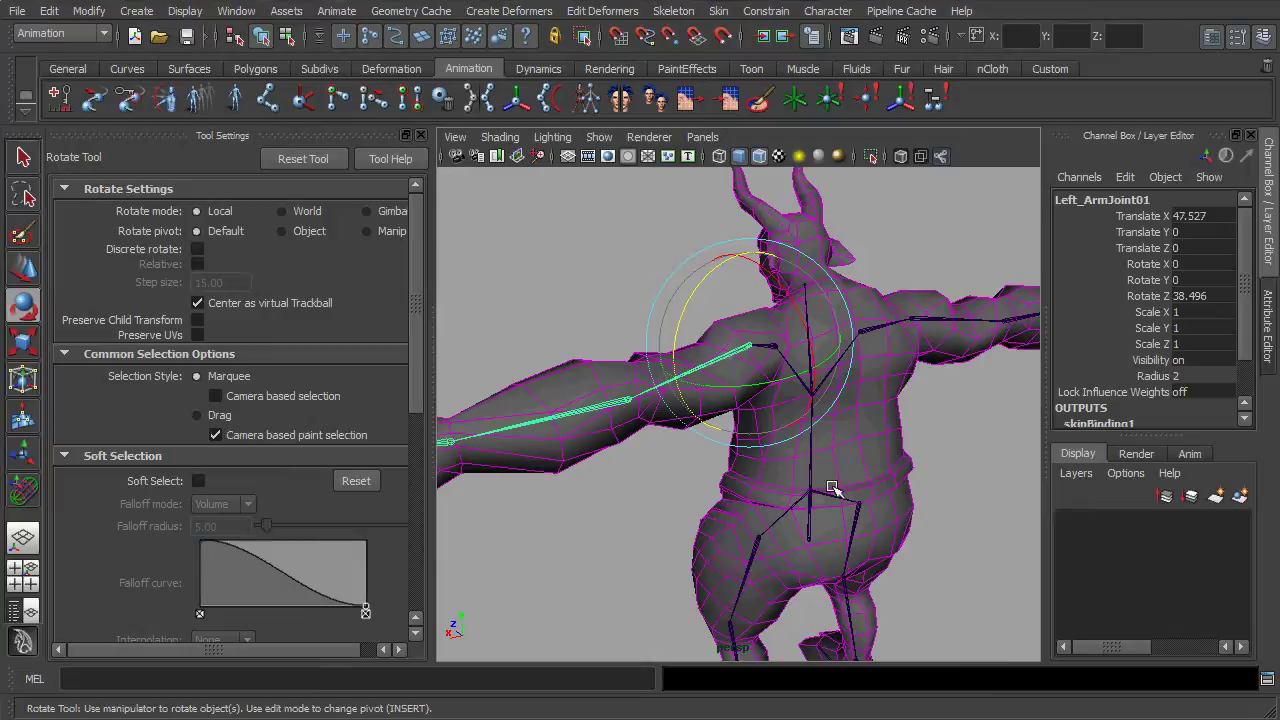
Step: Show the Left_ShoulderJoint01 influence weights on the beast mesh with the Paint Skin Weights Tool, seen from the back
{"action": "scroll", "coordinate": [832, 488], "scroll_direction": "up", "scroll_amount": 3}
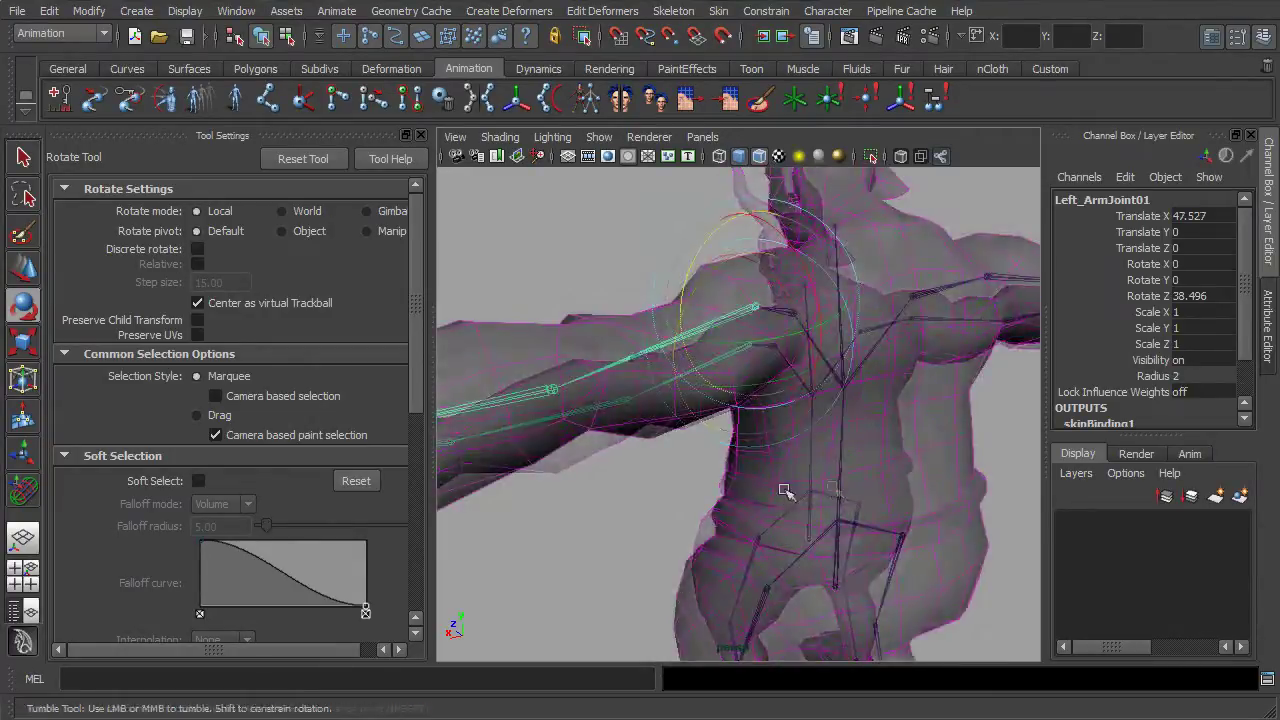
{"action": "left_click_drag", "start_coordinate": [786, 491], "coordinate": [672, 455], "text": "alt"}
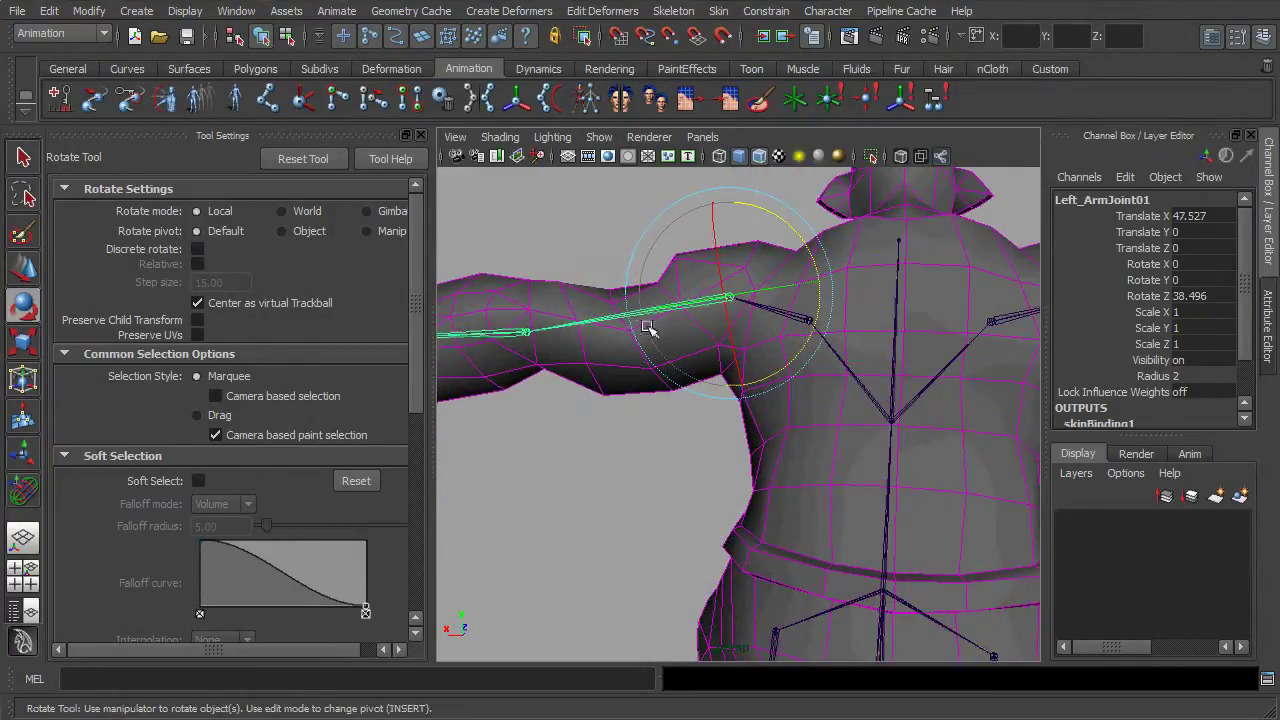
{"action": "middle_click_drag", "start_coordinate": [646, 326], "coordinate": [671, 356], "text": "alt"}
{"action": "key", "text": "q"}
{"action": "mouse_move", "coordinate": [677, 380]}
{"action": "left_mouse_down", "text": "alt"}
{"action": "mouse_move", "coordinate": [655, 381]}
{"action": "mouse_move", "coordinate": [671, 357]}
{"action": "mouse_move", "coordinate": [682, 388]}
{"action": "left_mouse_up", "text": "alt"}
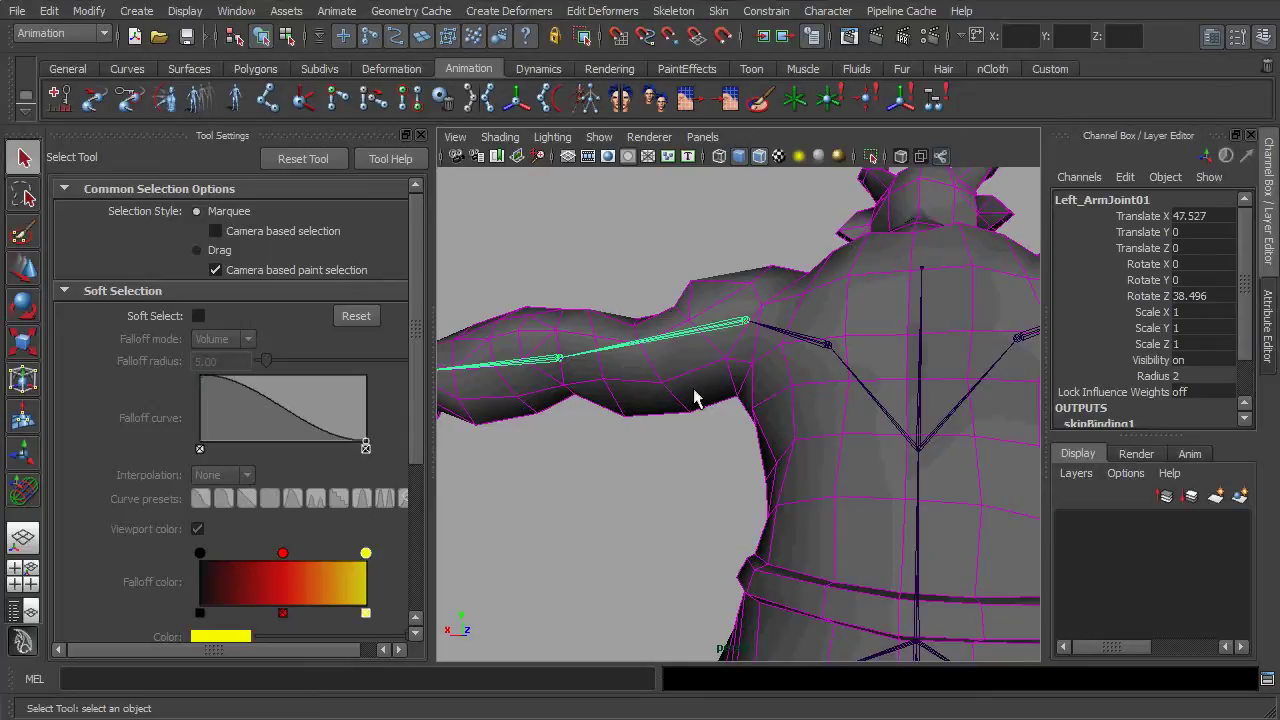
{"action": "left_click", "coordinate": [681, 391]}
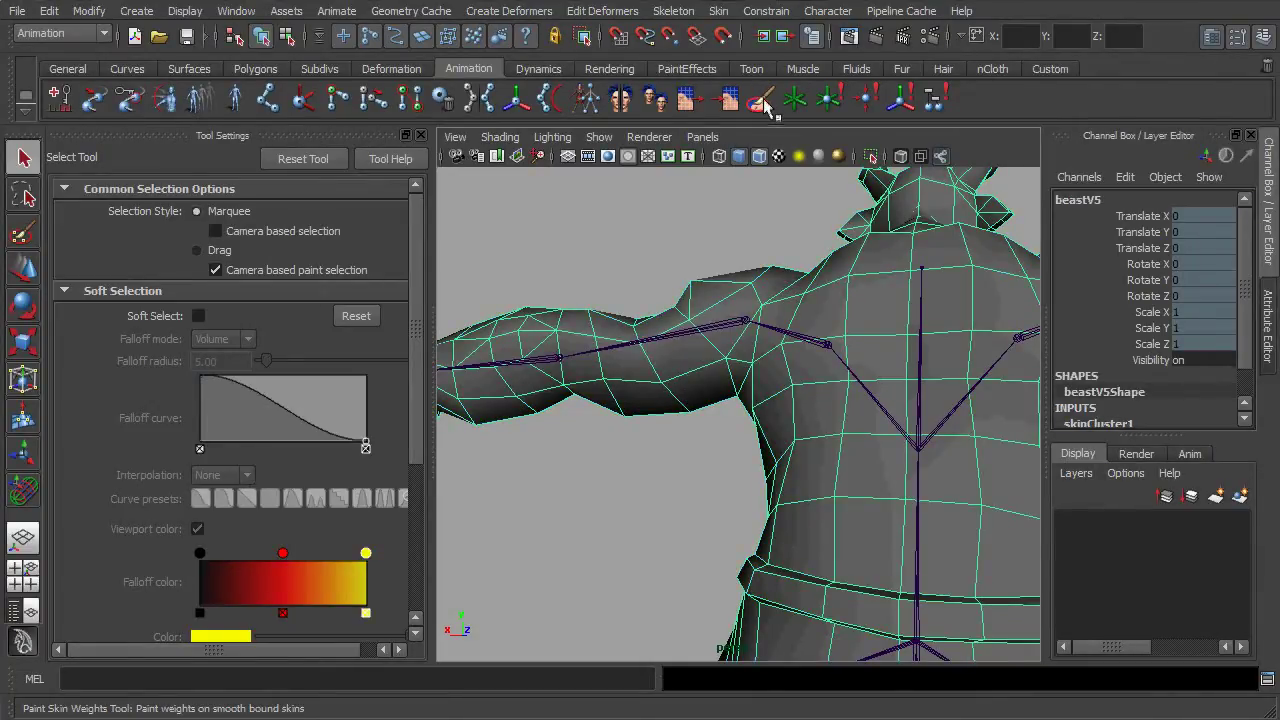
{"action": "left_click", "coordinate": [762, 103]}
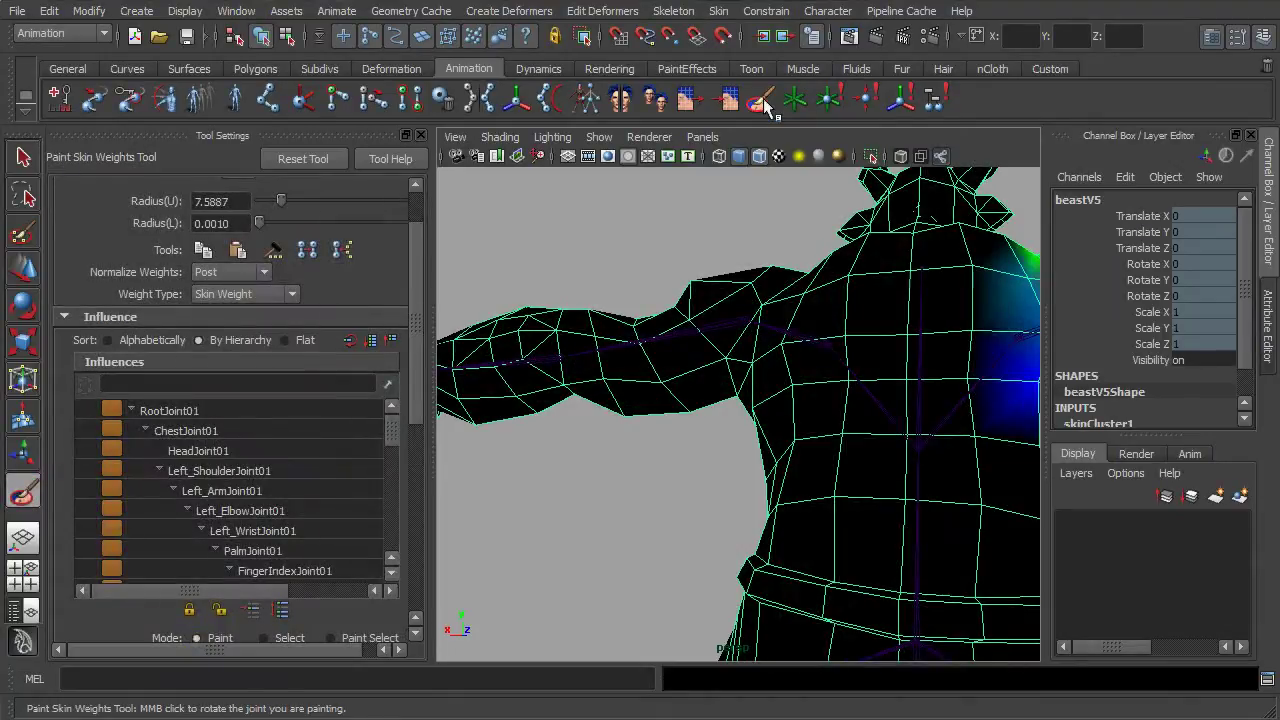
{"action": "mouse_move", "coordinate": [389, 431]}
{"action": "left_mouse_down"}
{"action": "mouse_move", "coordinate": [400, 449]}
{"action": "mouse_move", "coordinate": [398, 437]}
{"action": "left_mouse_up"}
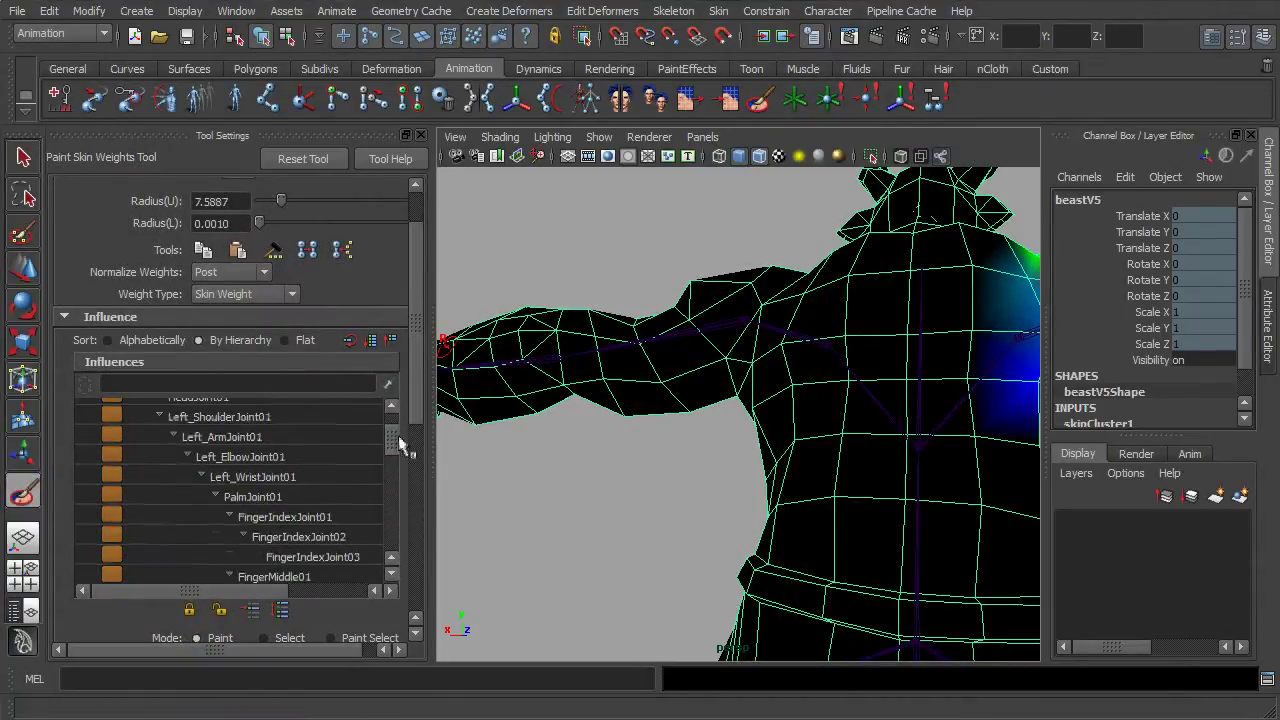
{"action": "left_click", "coordinate": [245, 437]}
{"action": "left_click", "coordinate": [269, 416]}
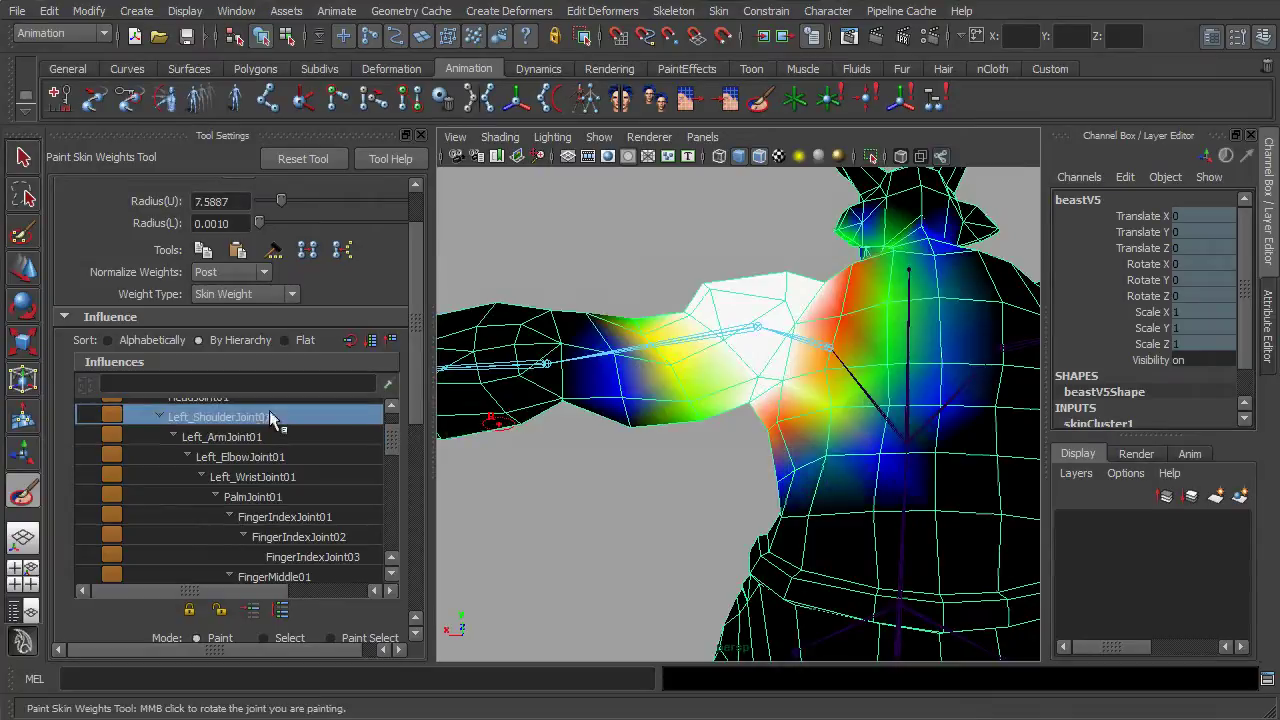
Step: Paint the Left_ShoulderJoint01 skin weights around the beast's left upper arm and shoulder, and leave the paint tool
{"action": "left_click_drag", "start_coordinate": [639, 330], "coordinate": [694, 374]}
{"action": "left_click_drag", "start_coordinate": [752, 394], "coordinate": [700, 390], "text": "alt"}
{"action": "mouse_move", "coordinate": [690, 380]}
{"action": "left_mouse_down"}
{"action": "mouse_move", "coordinate": [668, 392]}
{"action": "mouse_move", "coordinate": [640, 312]}
{"action": "mouse_move", "coordinate": [620, 326]}
{"action": "left_mouse_up"}
{"action": "mouse_move", "coordinate": [628, 352]}
{"action": "left_mouse_down", "text": "alt"}
{"action": "mouse_move", "coordinate": [883, 469]}
{"action": "mouse_move", "coordinate": [882, 389]}
{"action": "mouse_move", "coordinate": [815, 421]}
{"action": "left_mouse_up", "text": "alt"}
{"action": "left_click_drag", "start_coordinate": [870, 372], "coordinate": [718, 318], "text": "alt"}
{"action": "mouse_move", "coordinate": [670, 380]}
{"action": "left_mouse_down"}
{"action": "mouse_move", "coordinate": [694, 389]}
{"action": "mouse_move", "coordinate": [625, 467]}
{"action": "mouse_move", "coordinate": [671, 442]}
{"action": "mouse_move", "coordinate": [809, 449]}
{"action": "mouse_move", "coordinate": [790, 430]}
{"action": "mouse_move", "coordinate": [857, 403]}
{"action": "mouse_move", "coordinate": [822, 350]}
{"action": "mouse_move", "coordinate": [767, 343]}
{"action": "mouse_move", "coordinate": [777, 396]}
{"action": "mouse_move", "coordinate": [935, 385]}
{"action": "left_mouse_up"}
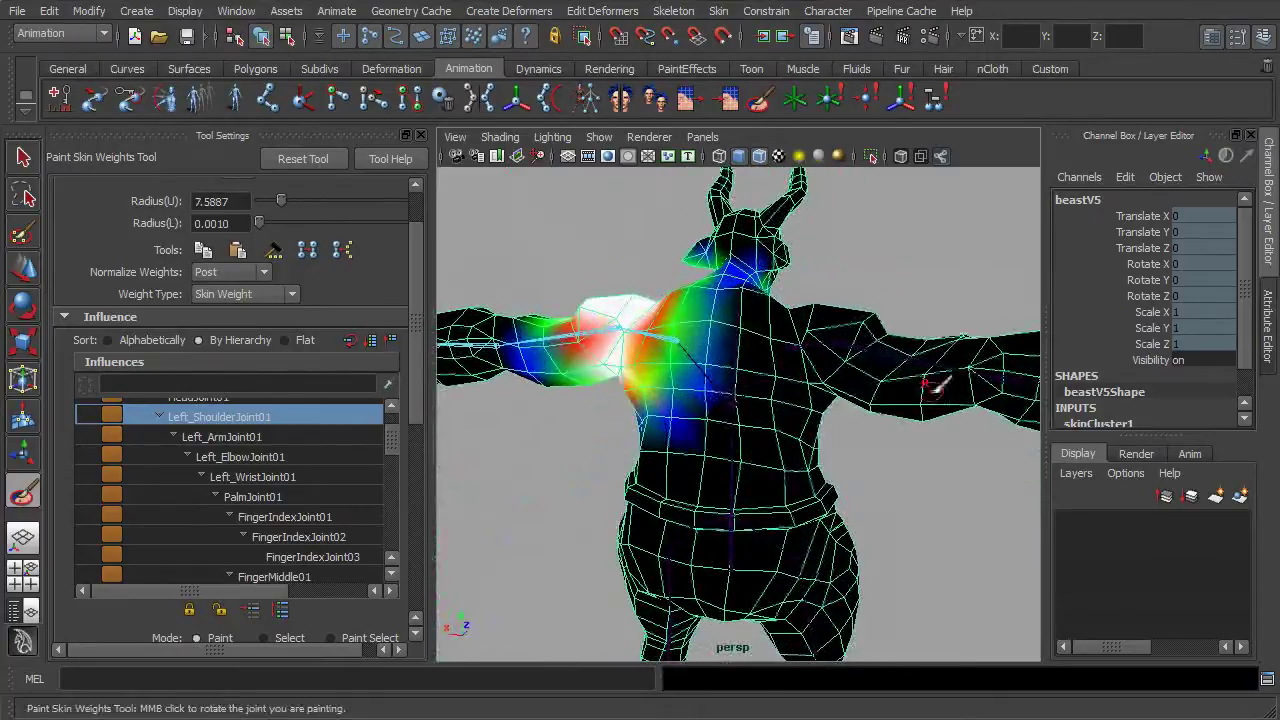
{"action": "left_click_drag", "start_coordinate": [888, 344], "coordinate": [946, 366], "text": "alt"}
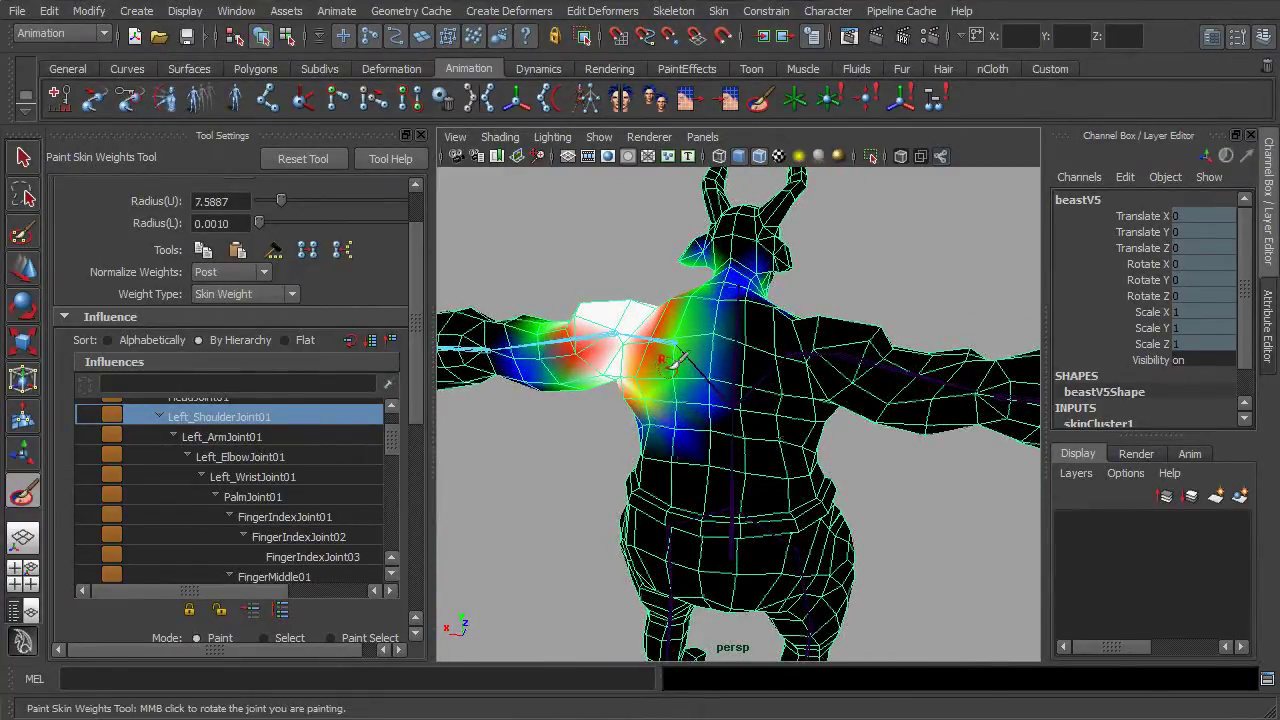
{"action": "key", "text": "q"}
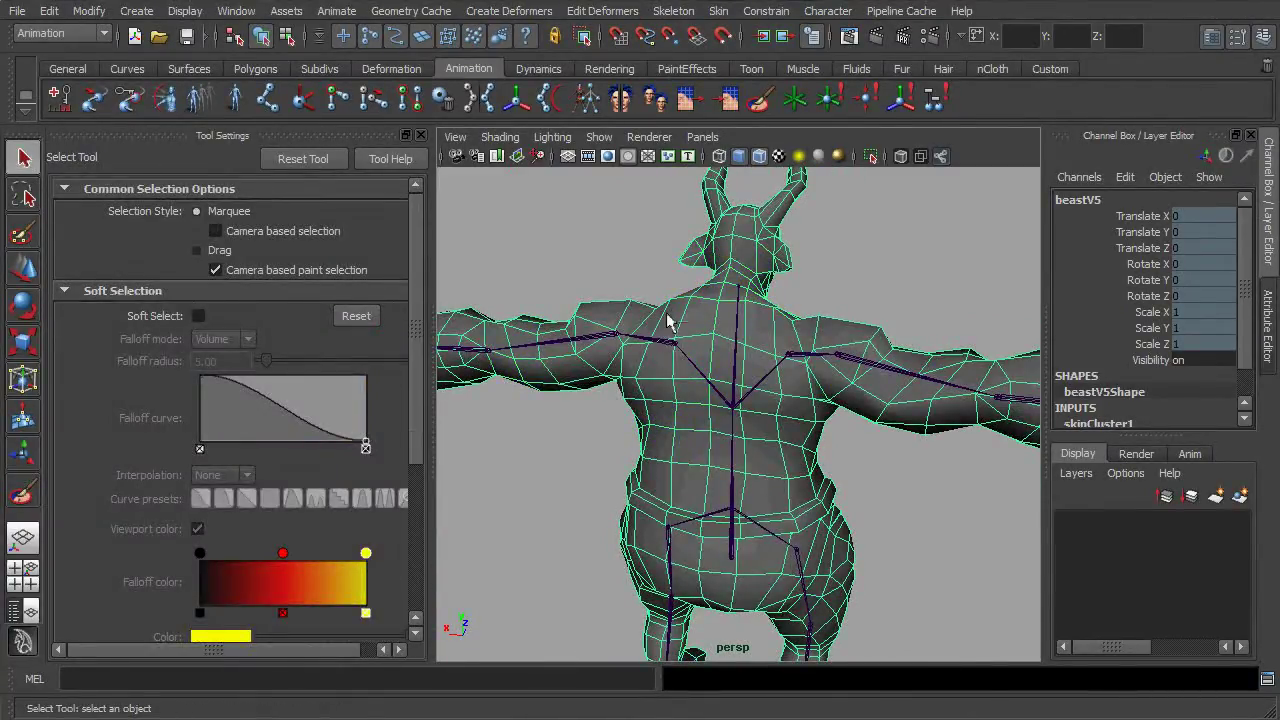
Step: Mirror the beast's skin weights across YZ from +X to -X, using closest point on surface, closest joint and Normalize
{"action": "left_click_drag", "start_coordinate": [668, 322], "coordinate": [691, 349], "text": "alt"}
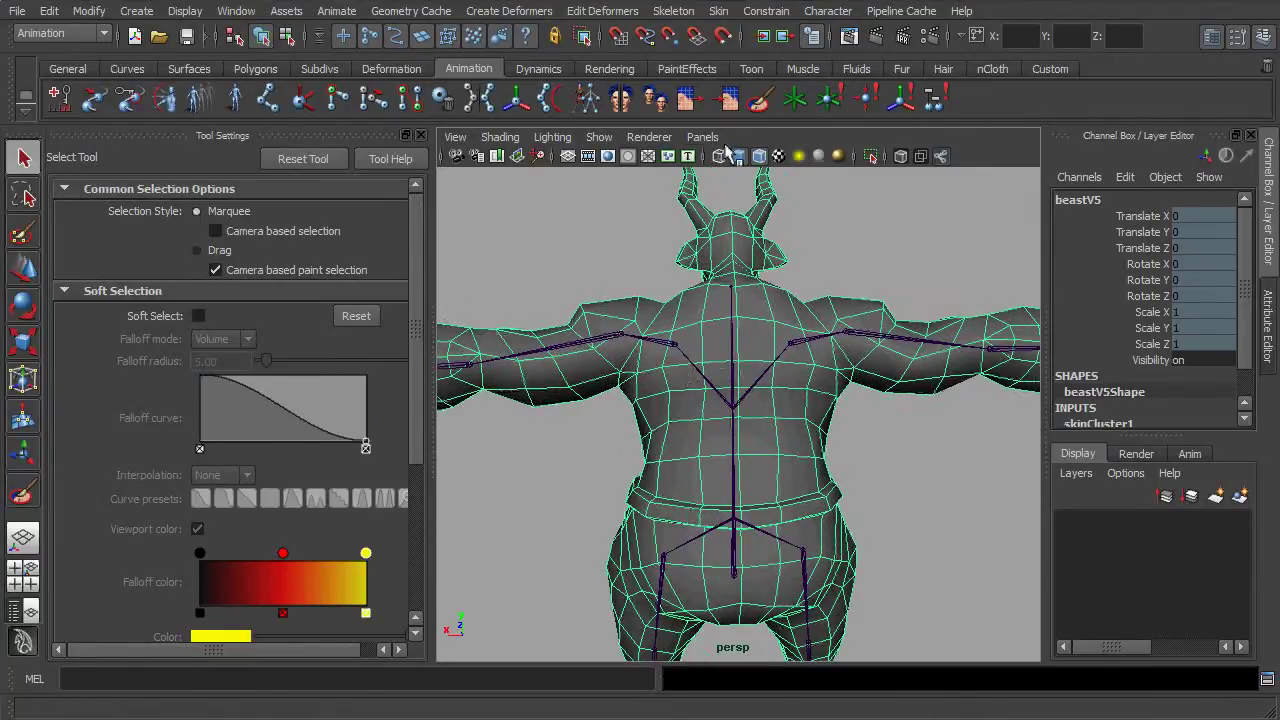
{"action": "double_click", "coordinate": [621, 104]}
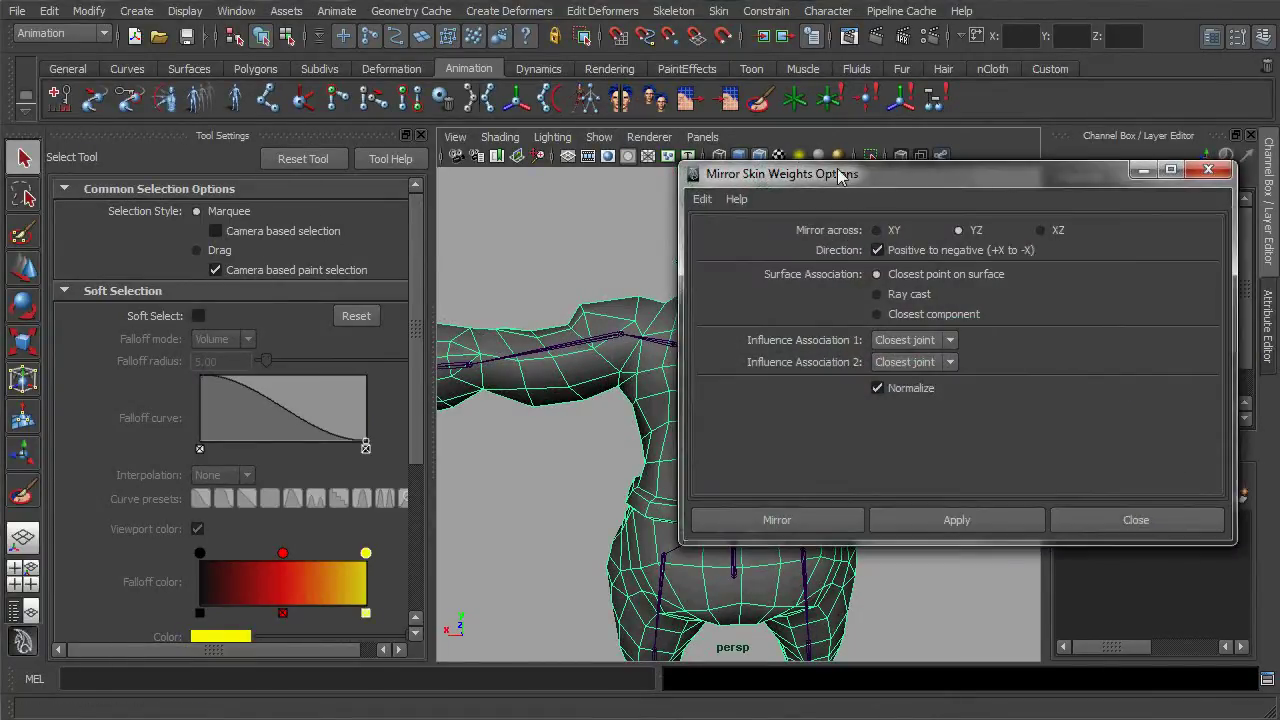
{"action": "left_click_drag", "start_coordinate": [838, 176], "coordinate": [220, 219]}
{"action": "left_click_drag", "start_coordinate": [803, 391], "coordinate": [780, 368], "text": "alt"}
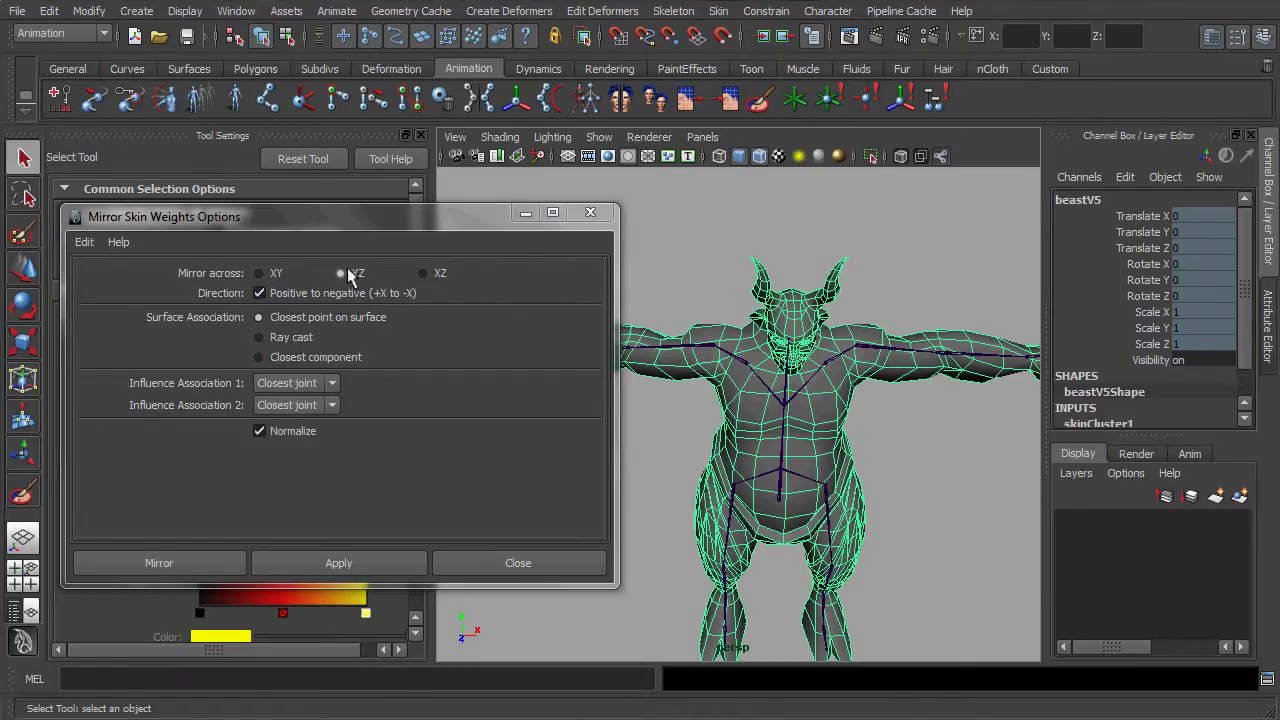
{"action": "left_click", "coordinate": [383, 567]}
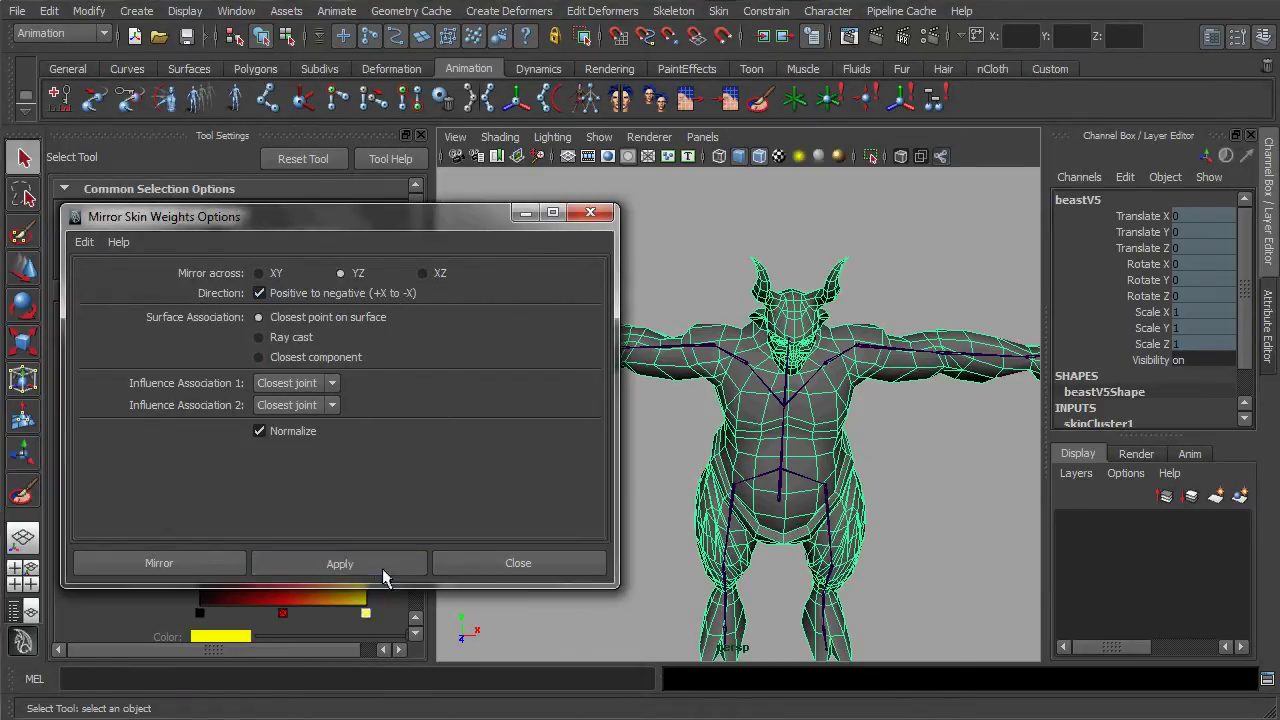
{"action": "left_click_drag", "start_coordinate": [714, 350], "coordinate": [648, 305], "text": "alt"}
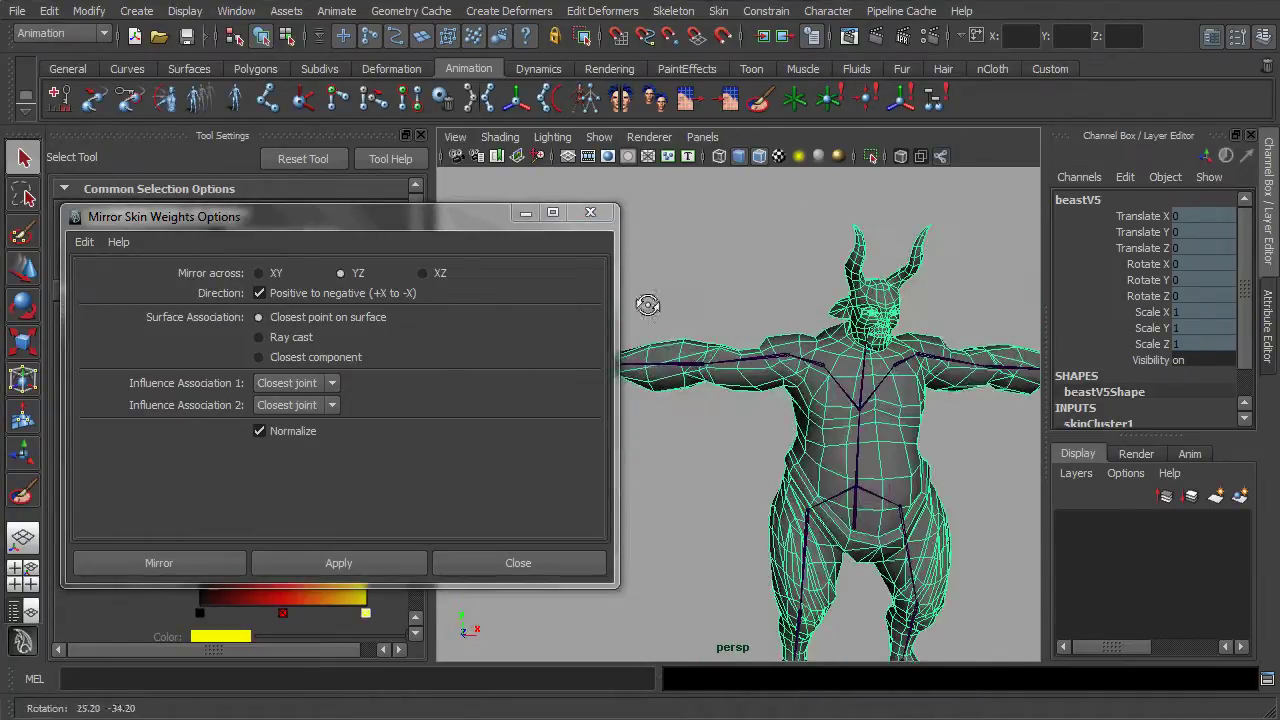
{"action": "left_click", "coordinate": [590, 212]}
Step: Return the beast's skeleton to its bind pose and clear the selection
{"action": "left_click_drag", "start_coordinate": [700, 370], "coordinate": [857, 366], "text": "alt"}
{"action": "middle_click_drag", "start_coordinate": [846, 394], "coordinate": [795, 348], "text": "alt"}
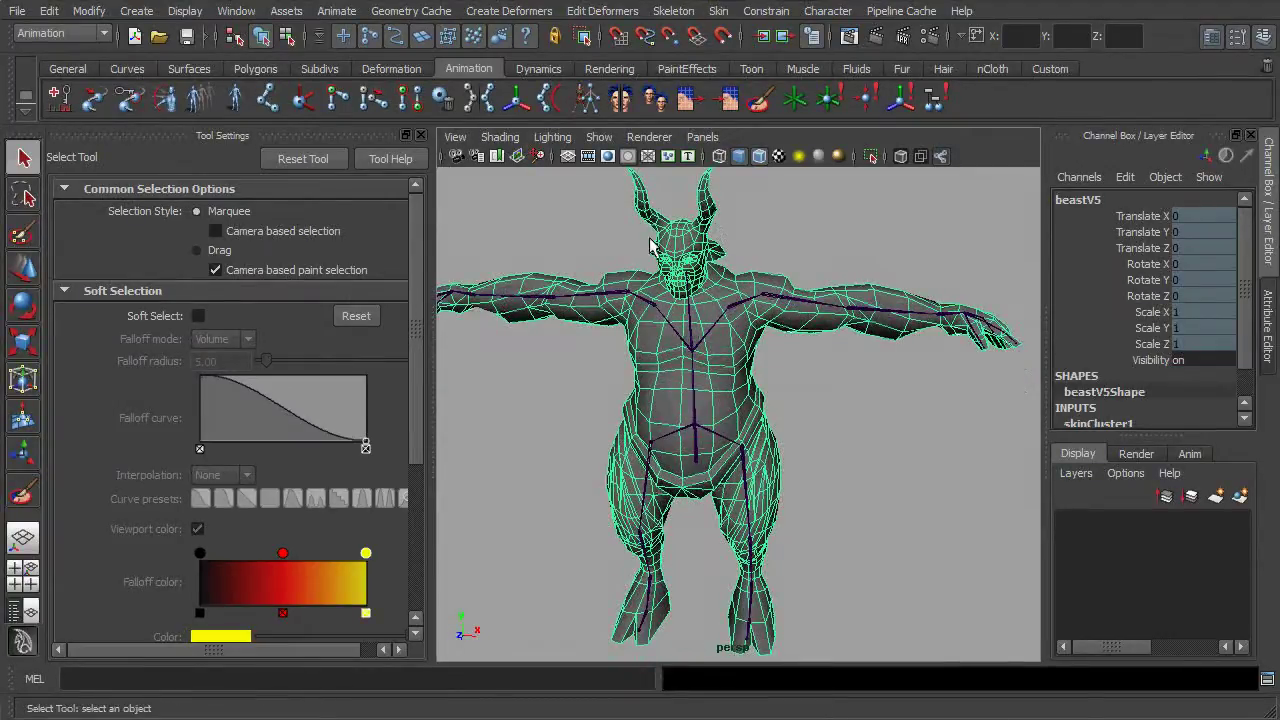
{"action": "left_click", "coordinate": [718, 12]}
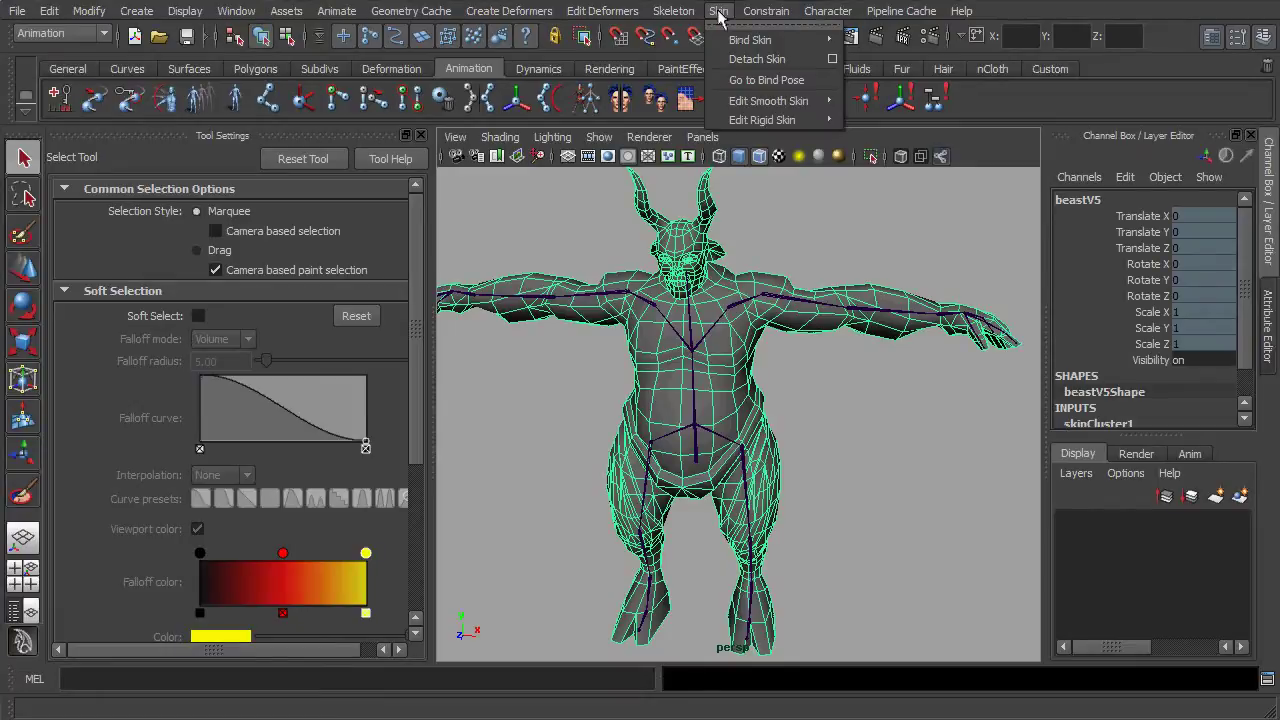
{"action": "left_click", "coordinate": [791, 80]}
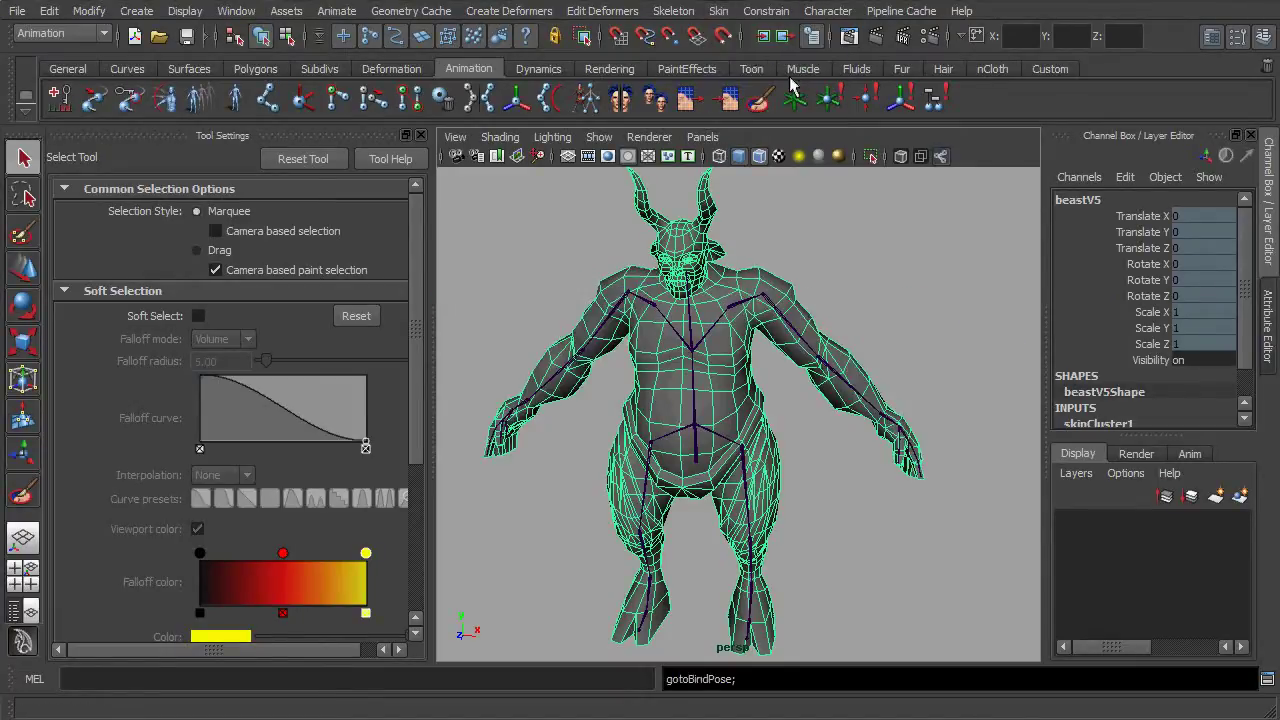
{"action": "left_click_drag", "start_coordinate": [820, 354], "coordinate": [807, 346], "text": "alt"}
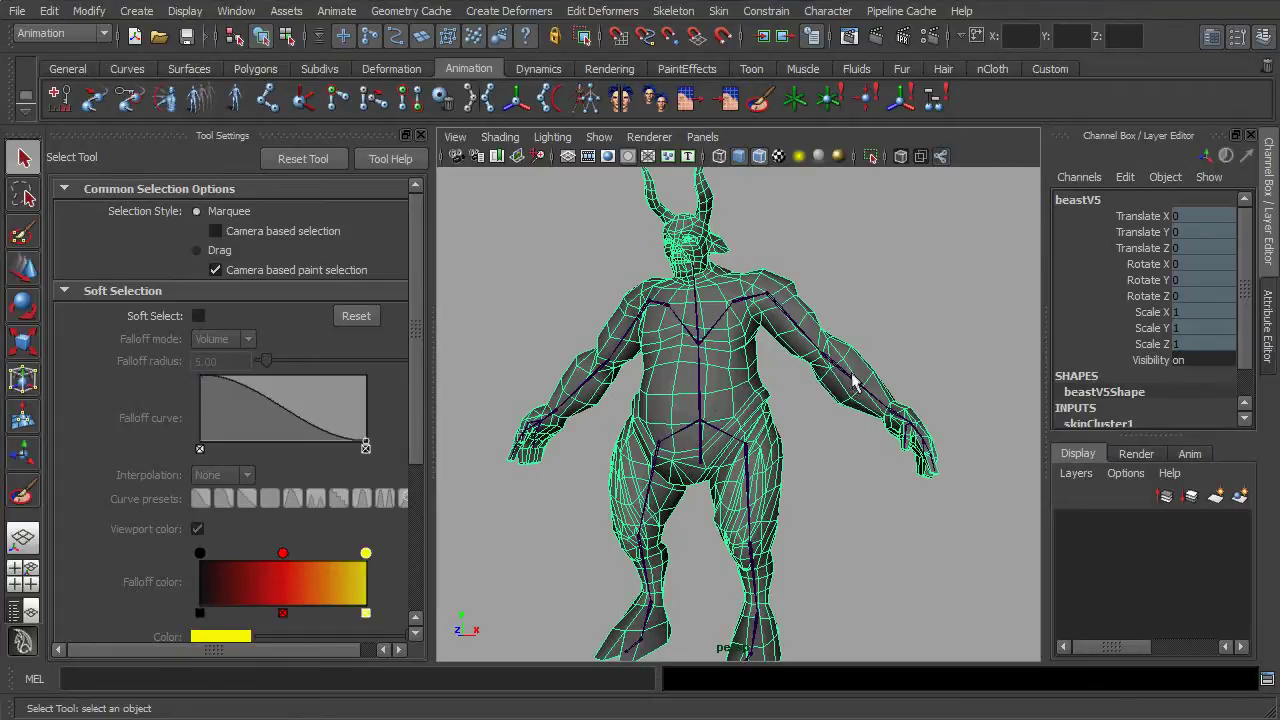
{"action": "left_click", "coordinate": [879, 336]}
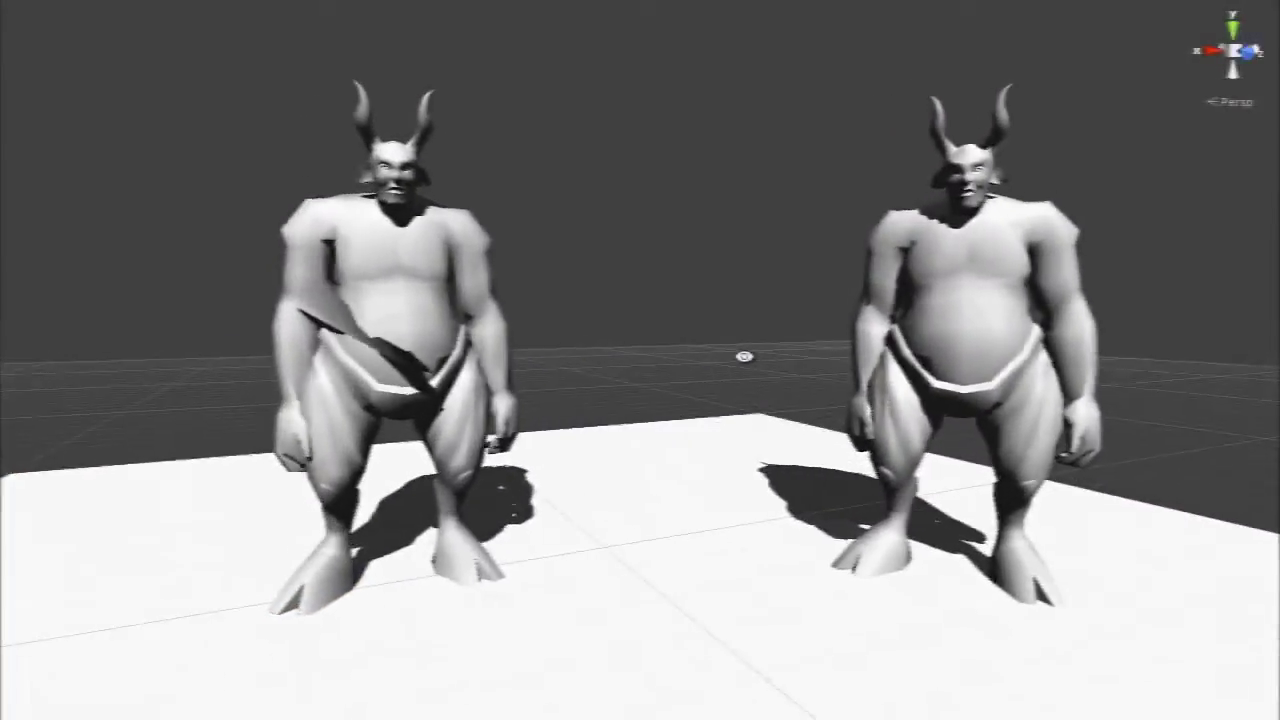
Step: Switch to the Unity scene and compare the skin deformation of the two beast models side by side
{"action": "left_click_drag", "start_coordinate": [732, 356], "coordinate": [700, 343]}
{"action": "scroll", "coordinate": [700, 351], "scroll_direction": "up", "scroll_amount": 1}
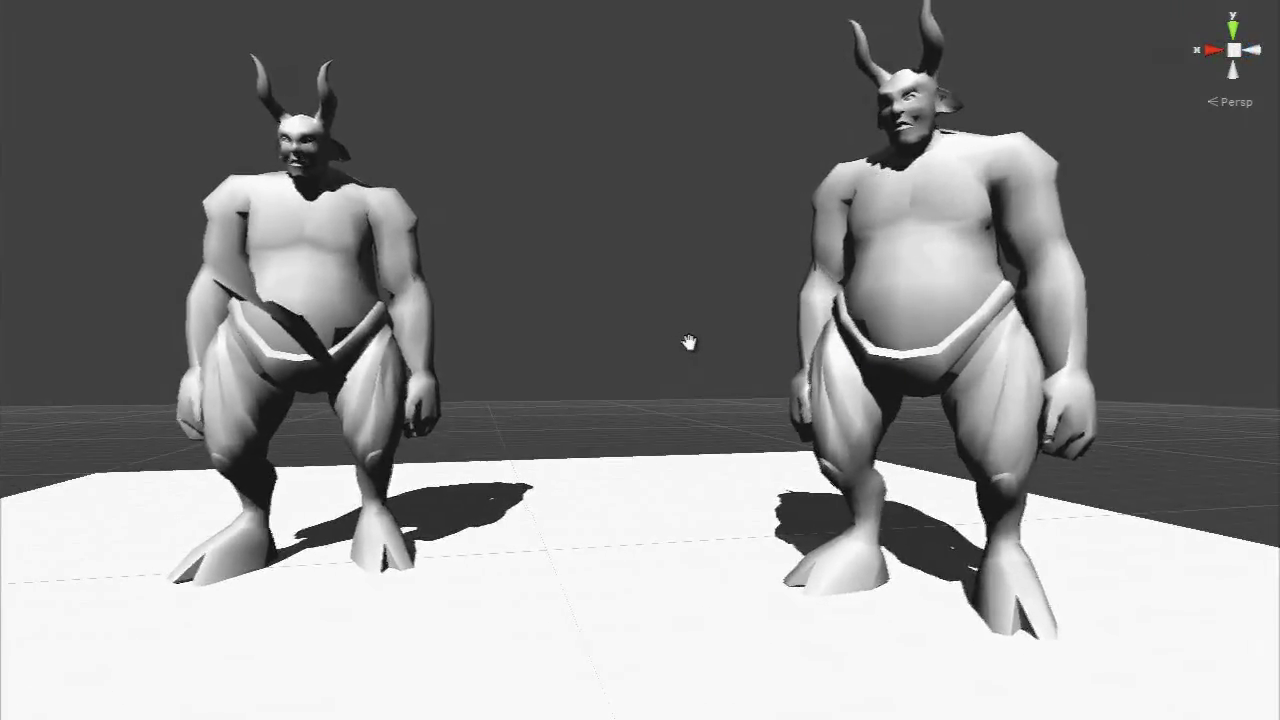